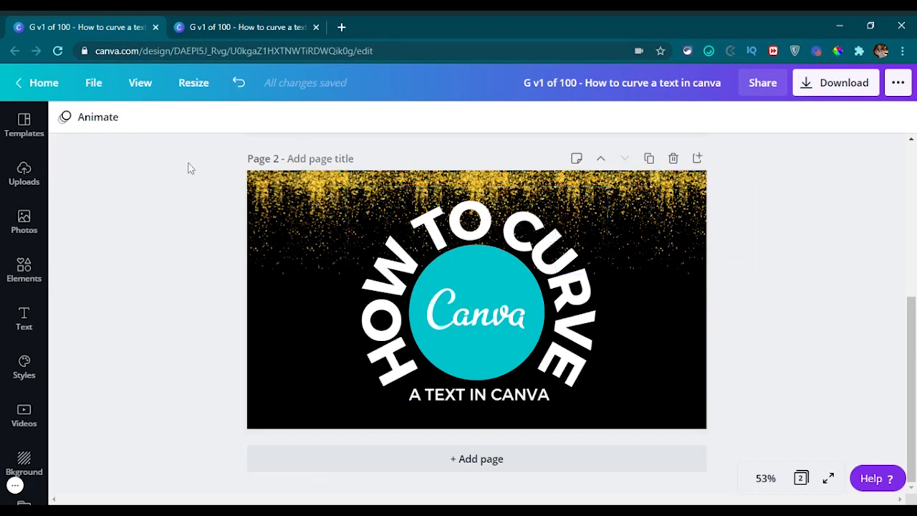
Switch to the other open copy of the design with the empty black page 3 and collapse the templates list.
click(224, 25)
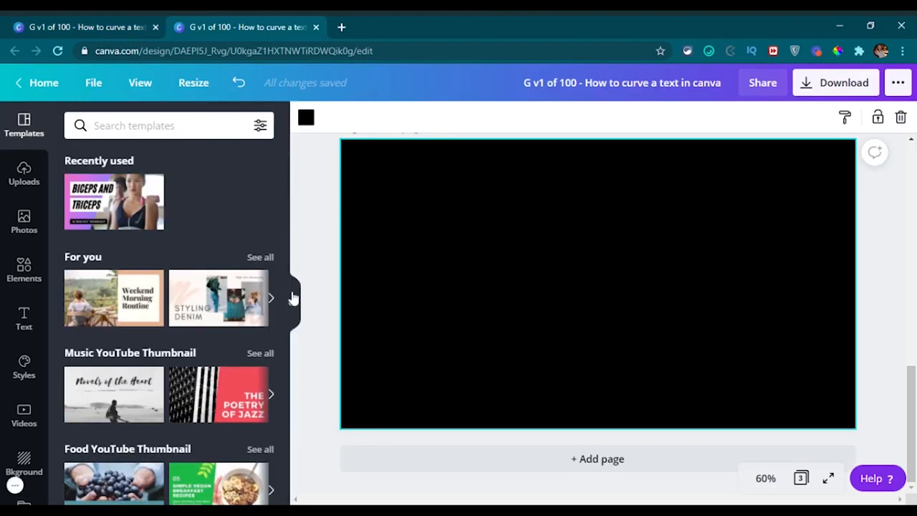
scroll(288, 300, down, 5)
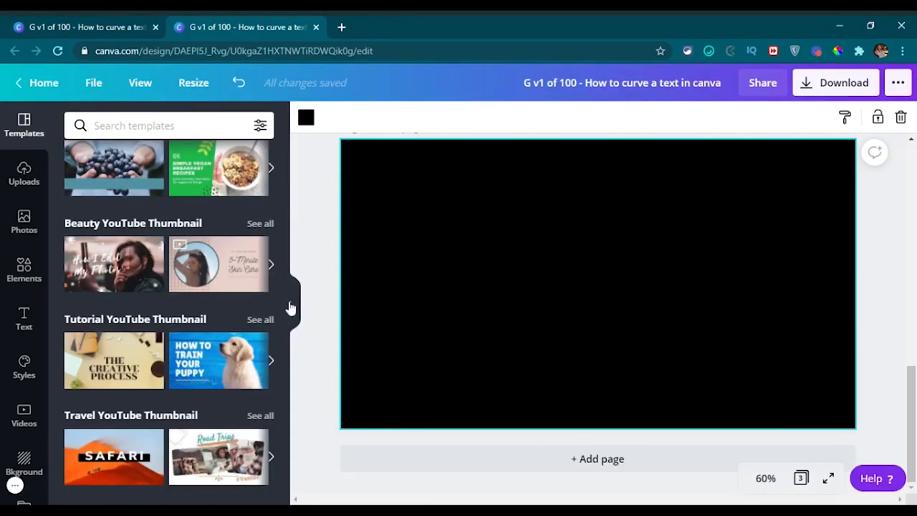
click(290, 308)
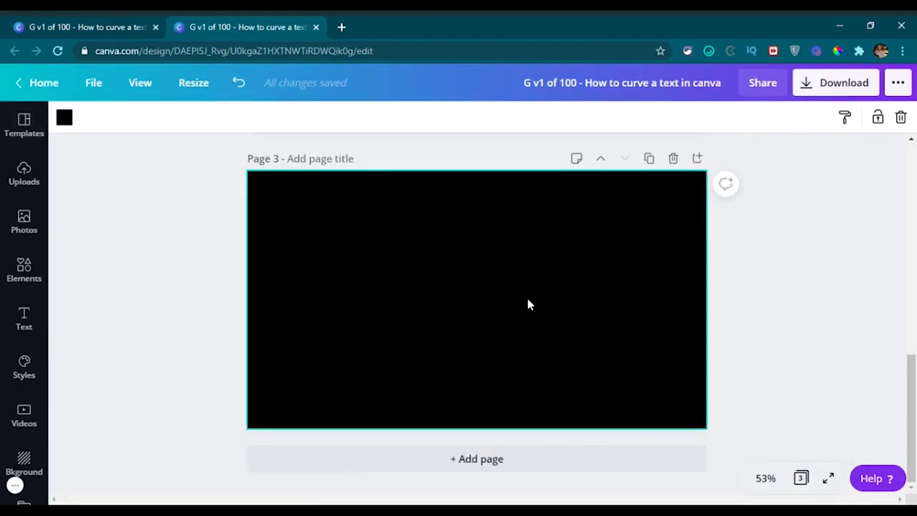
Try a white background on page 3, and set the background back to black.
click(64, 118)
click(153, 362)
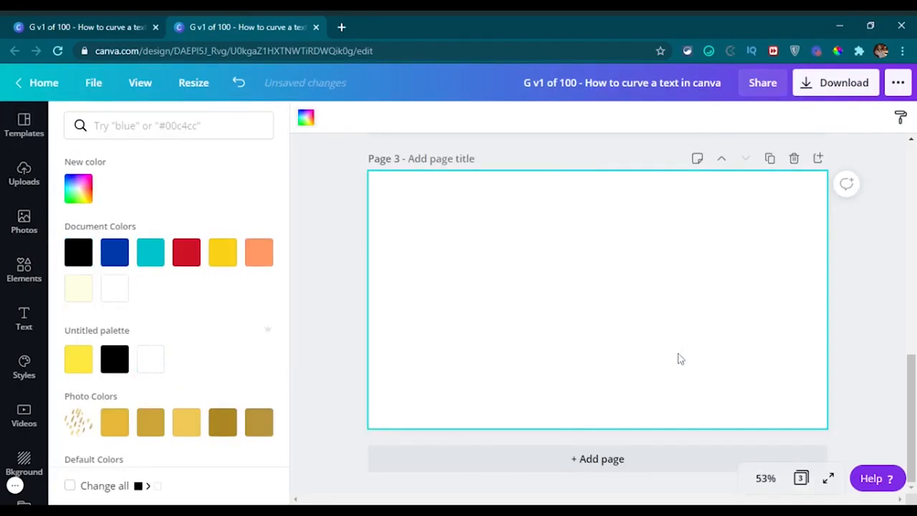
click(306, 117)
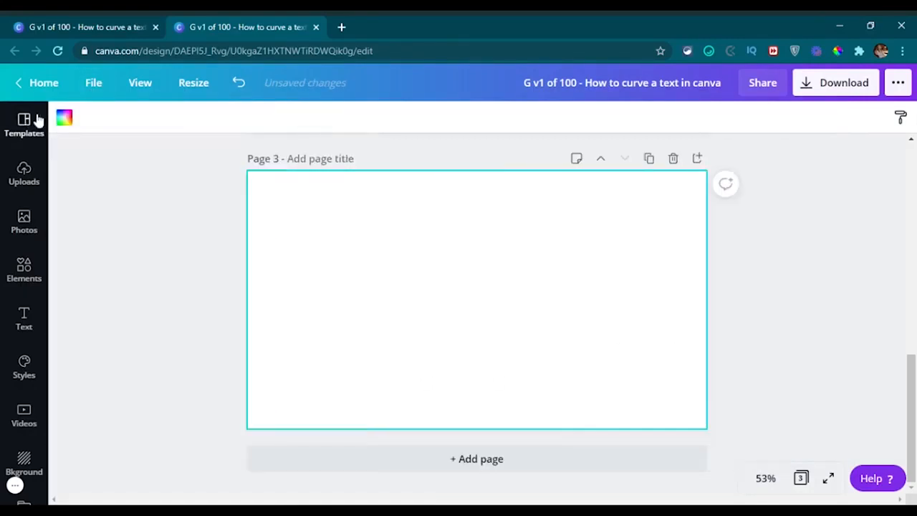
click(64, 119)
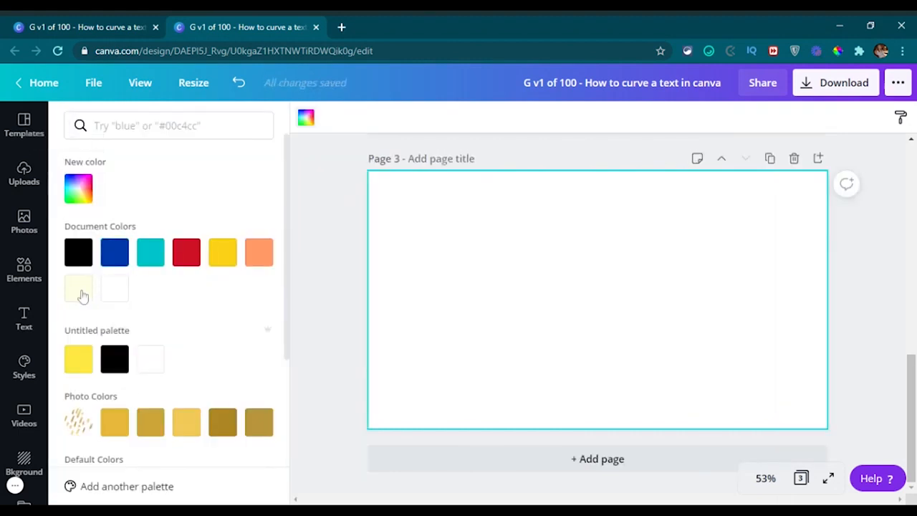
click(111, 360)
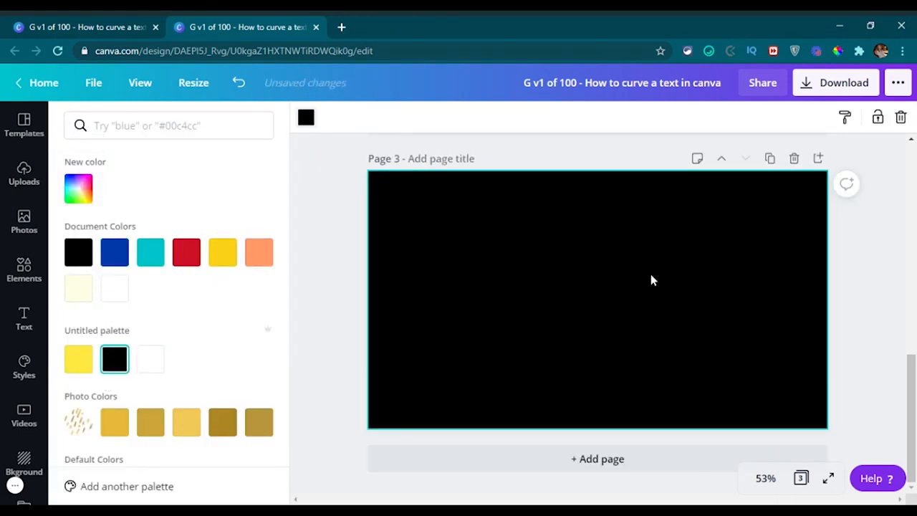
Search the elements for "canva" and place the round turquoise Canva logo at the centre of the black page 3.
click(100, 27)
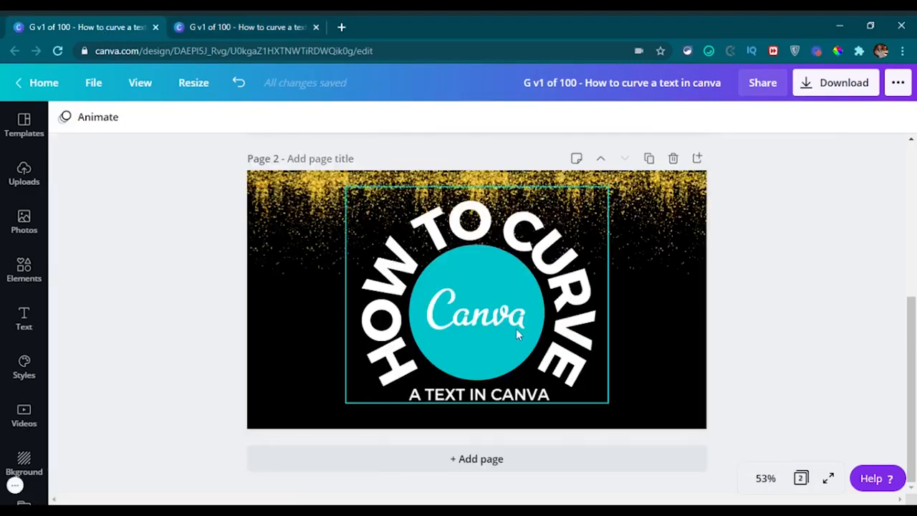
click(212, 26)
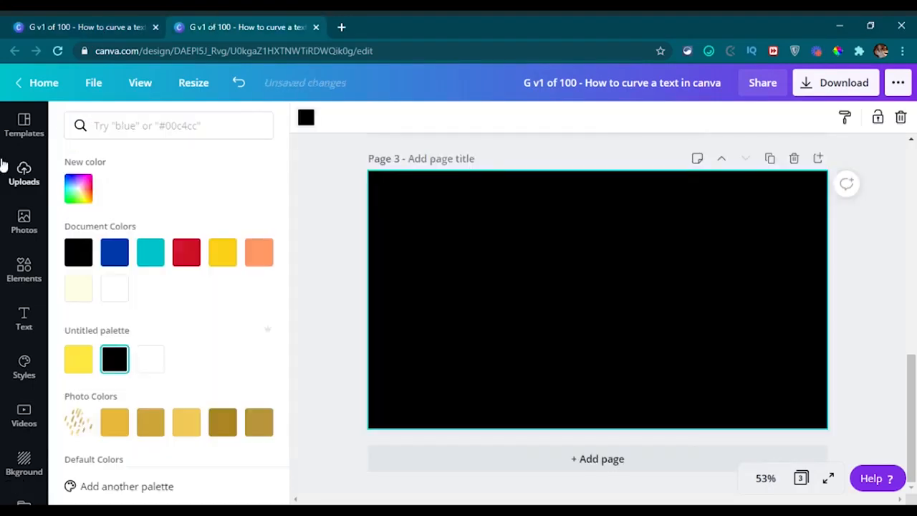
click(26, 276)
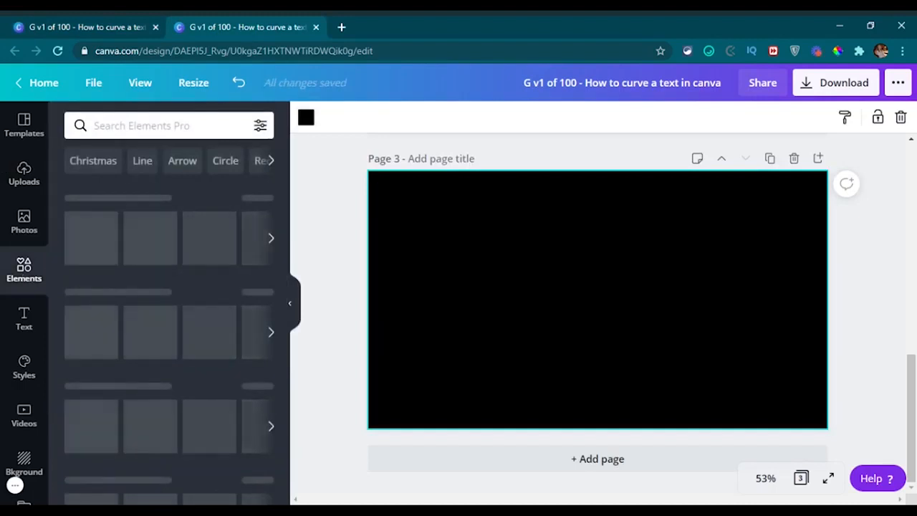
text(canva)
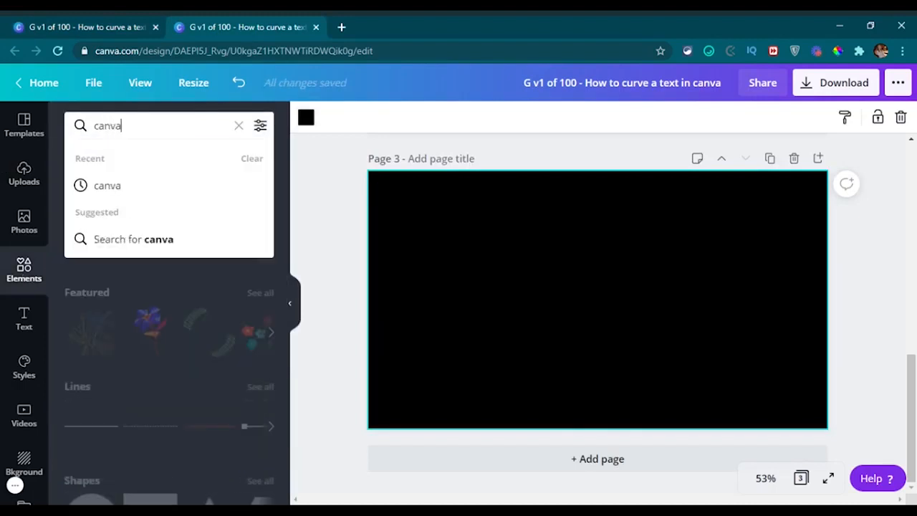
key(Return)
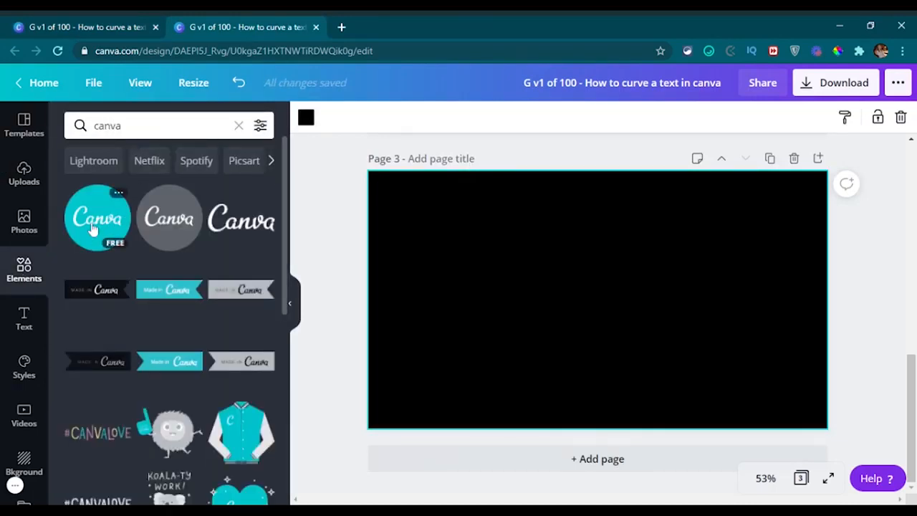
click(92, 228)
mouse_move(588, 305)
mouse_down()
mouse_move(590, 319)
mouse_move(589, 304)
mouse_up()
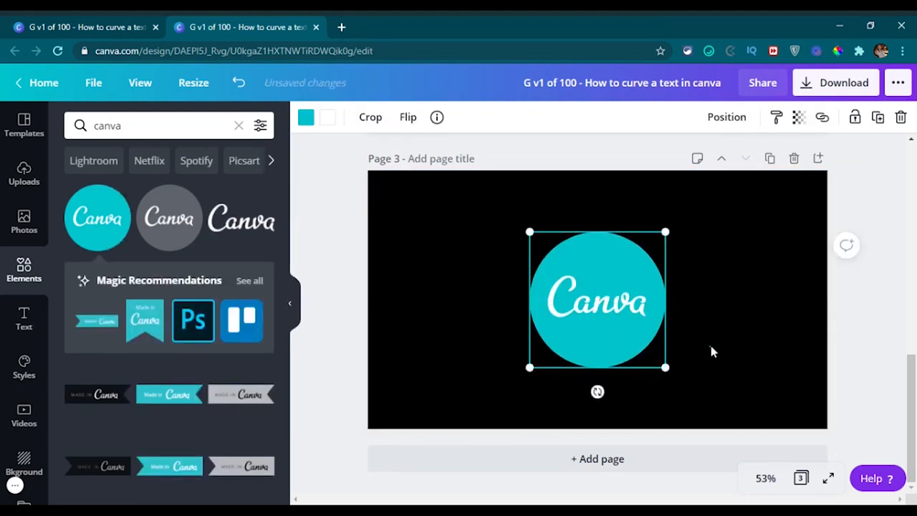
click(711, 346)
Add a subheading to page 3, enlarge it to about size 56.9 and enter "HOW TO CURVE" as its text.
click(106, 27)
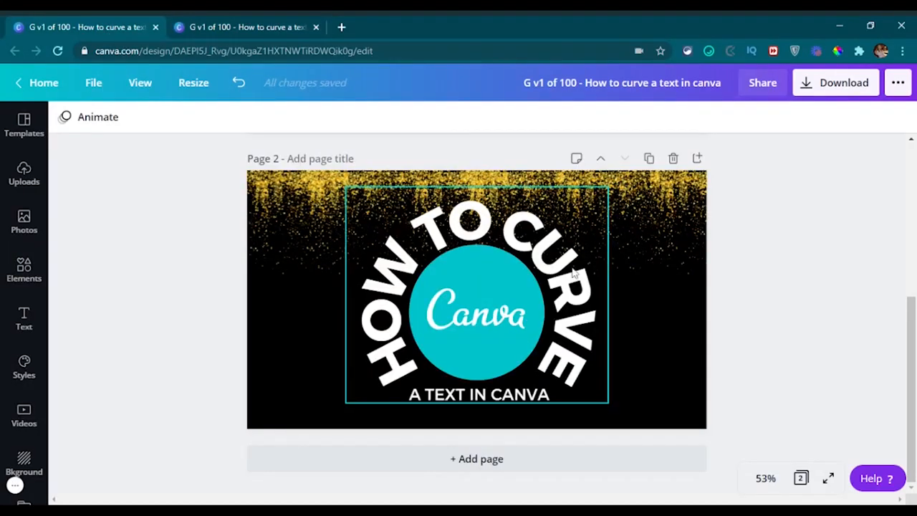
key(ctrl+Tab)
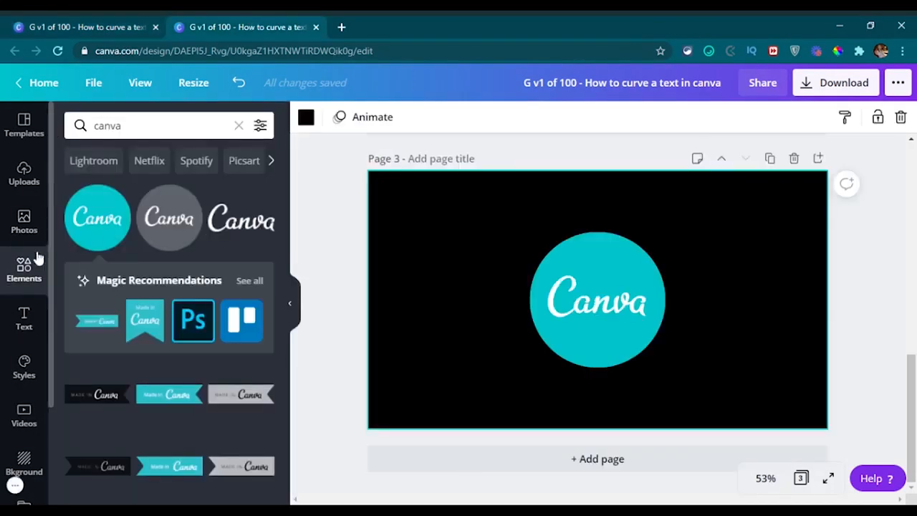
click(23, 331)
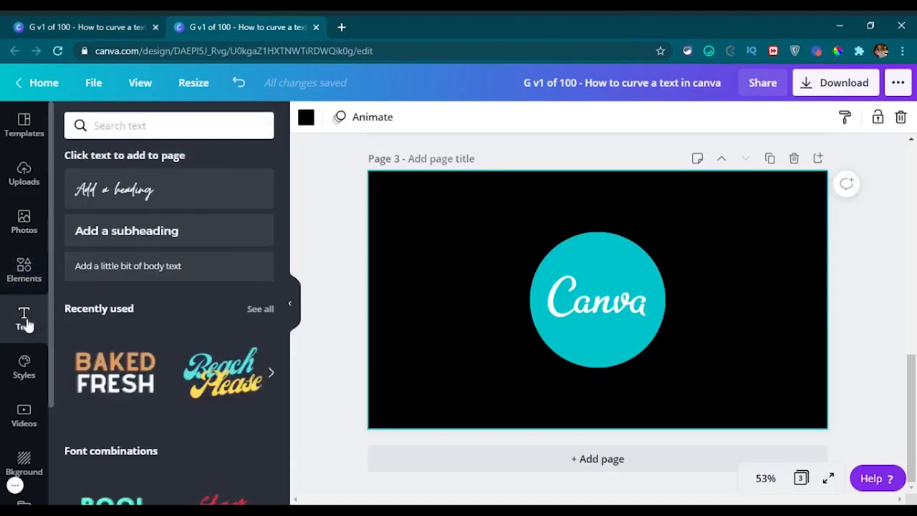
click(101, 239)
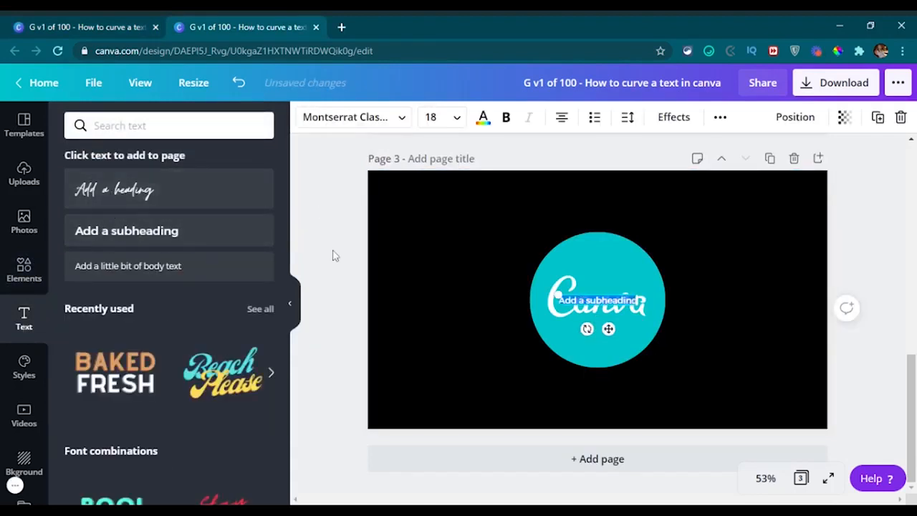
drag(558, 294, 391, 230)
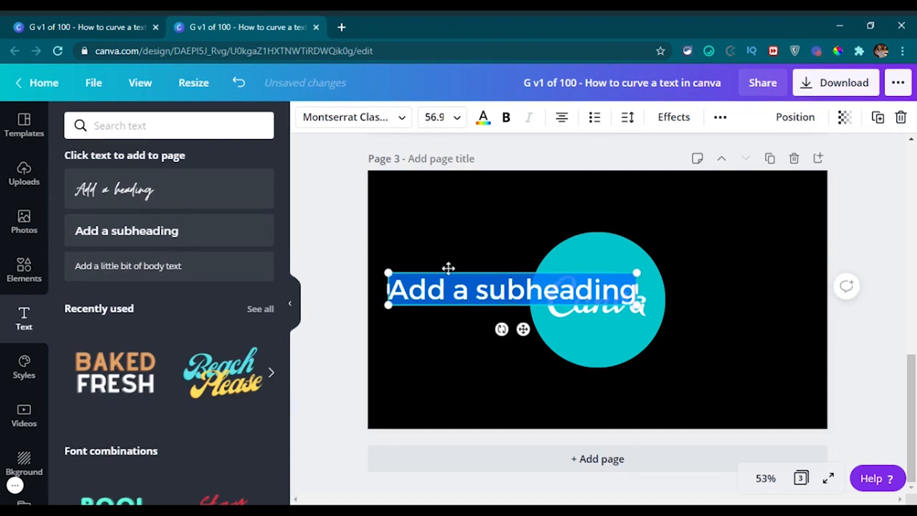
text(TO)
text( CURVE)
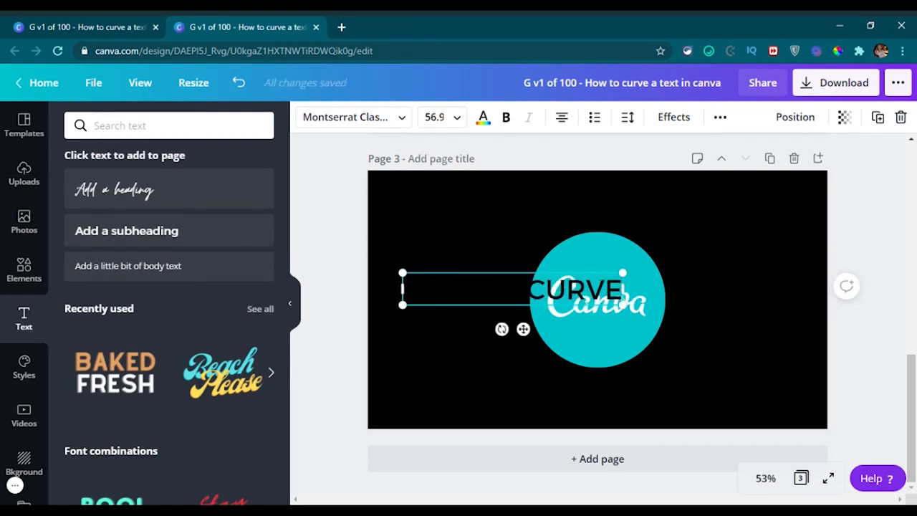
Make the whole HOW TO CURVE text white and bold.
key(ctrl+shift+Left)
key(ctrl+shift+Left)
key(ctrl+shift+Left)
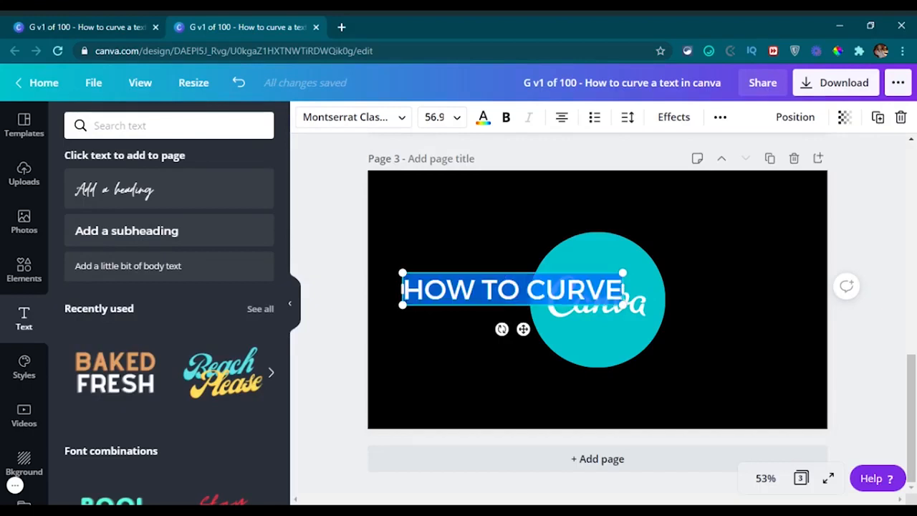
click(483, 119)
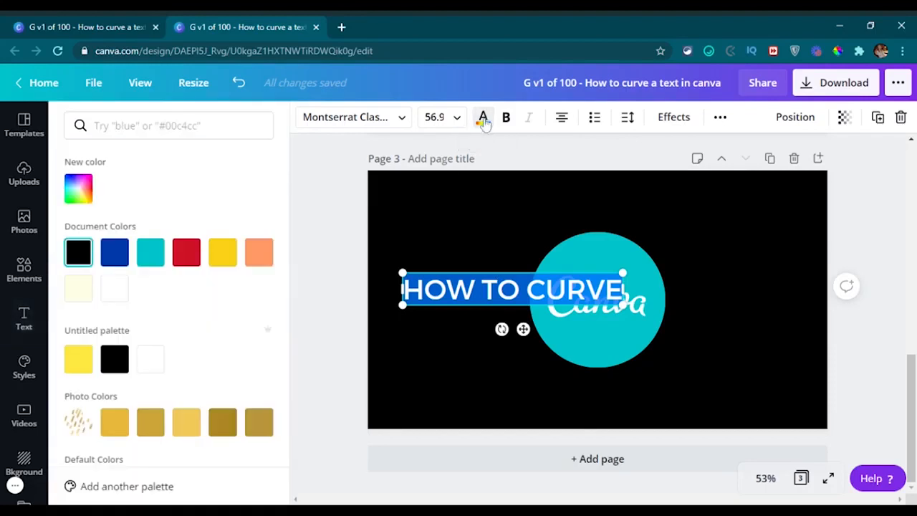
click(116, 292)
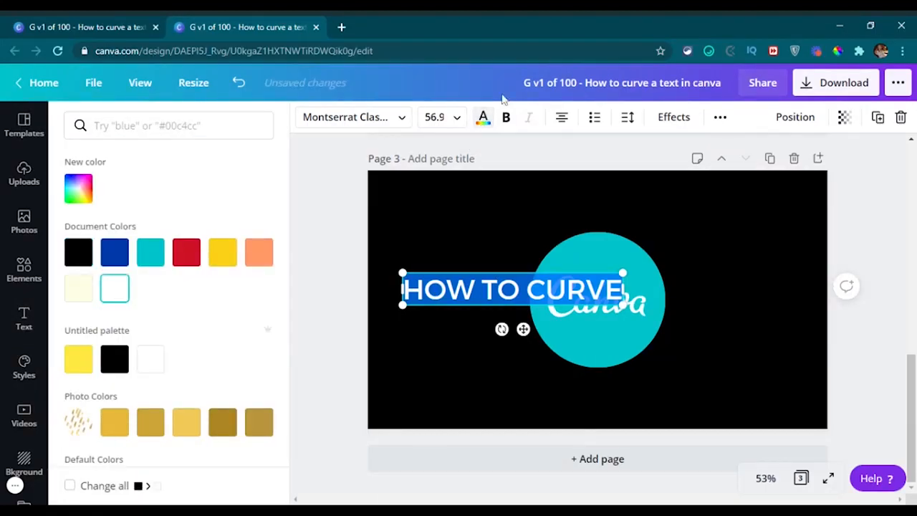
click(506, 117)
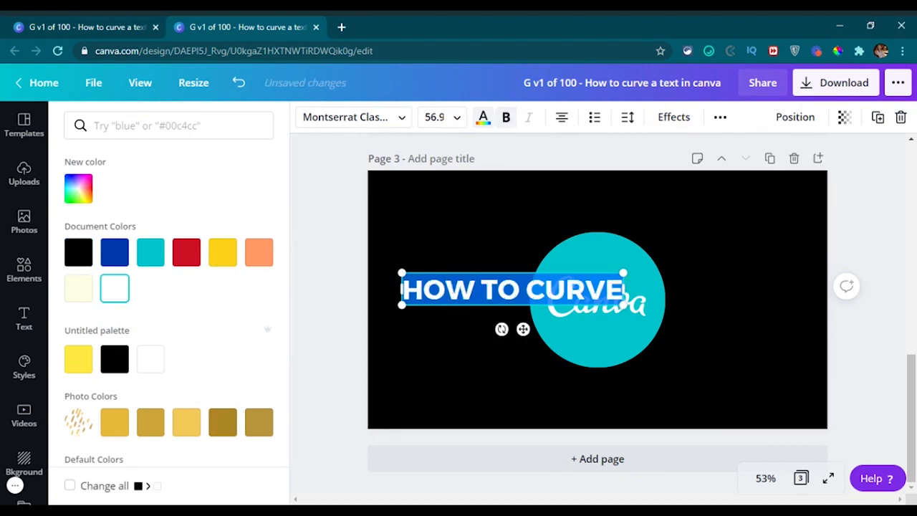
Enlarge the HOW TO CURVE text to about size 81.2 and centre it horizontally over the logo's upper edge.
drag(624, 272, 719, 258)
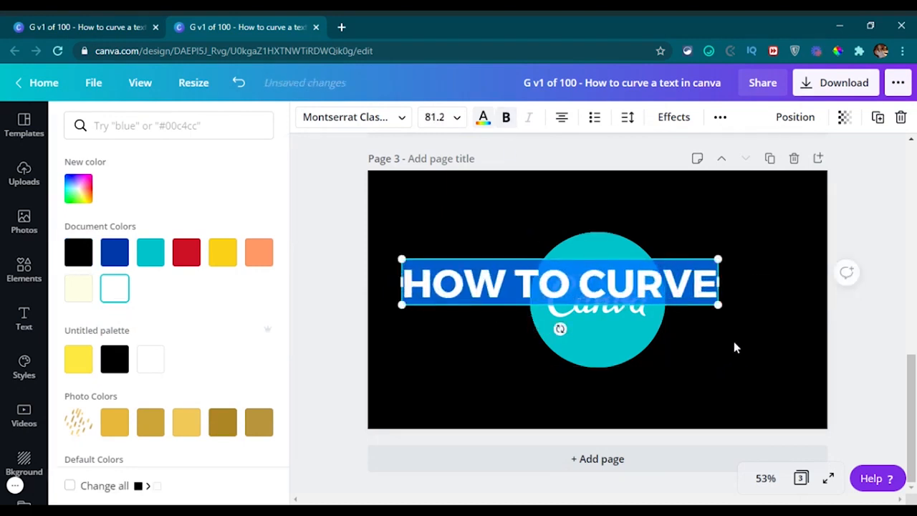
click(876, 348)
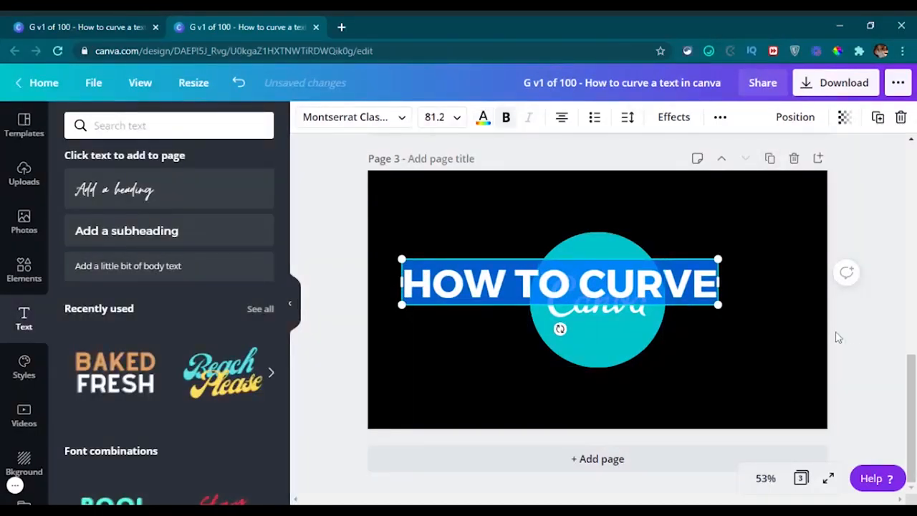
click(853, 336)
drag(591, 290, 625, 226)
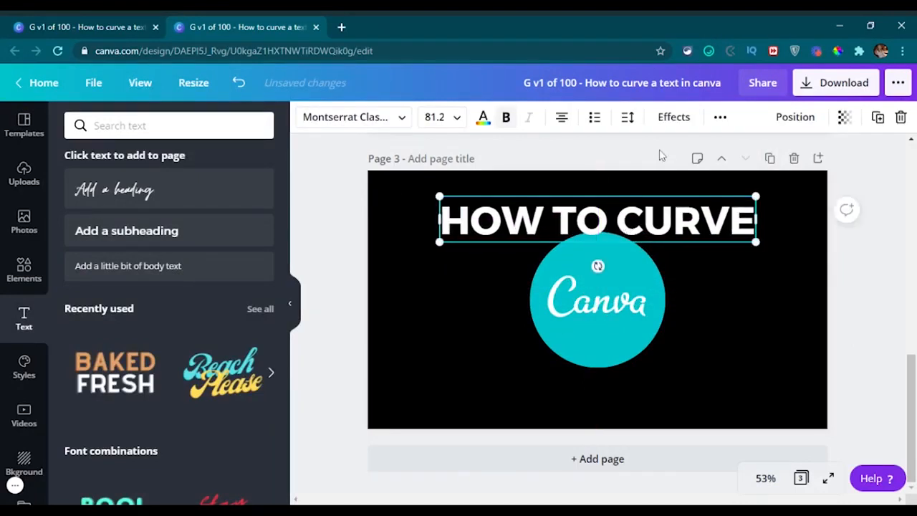
Apply the Curve effect to the HOW TO CURVE text with a curve of 90 and fit it around the logo's upper half.
click(681, 114)
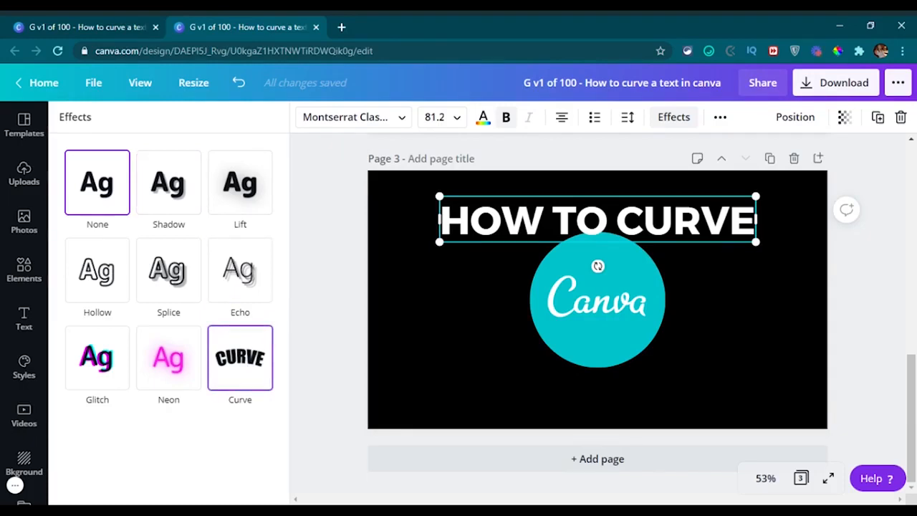
click(241, 367)
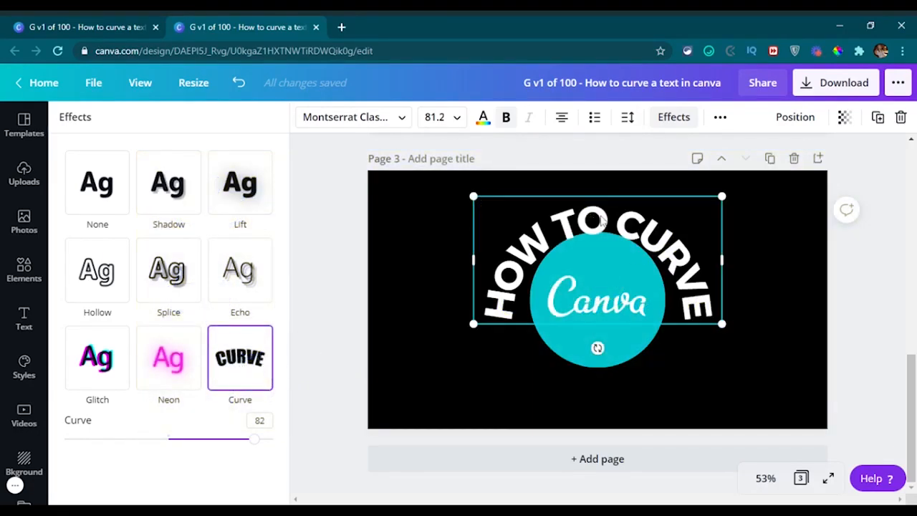
drag(605, 222, 604, 209)
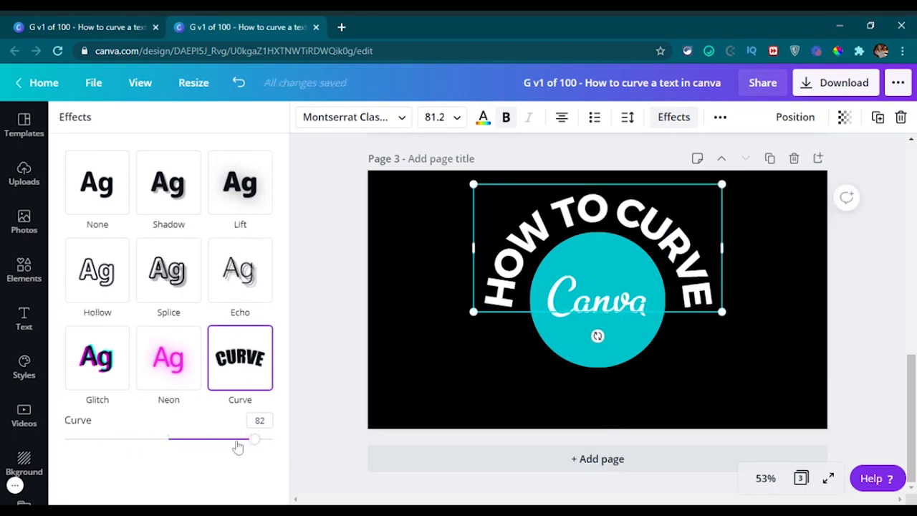
mouse_move(254, 446)
mouse_down()
mouse_move(270, 442)
mouse_move(261, 439)
mouse_up()
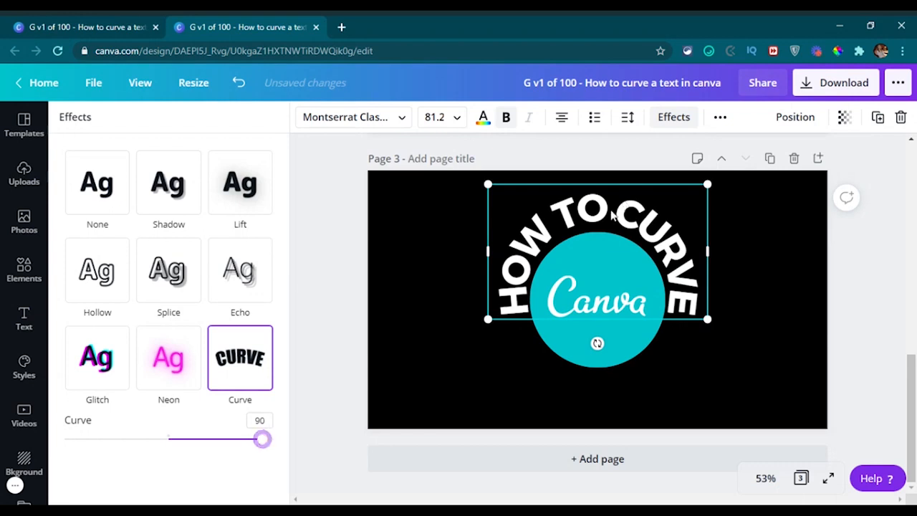
drag(614, 214, 610, 217)
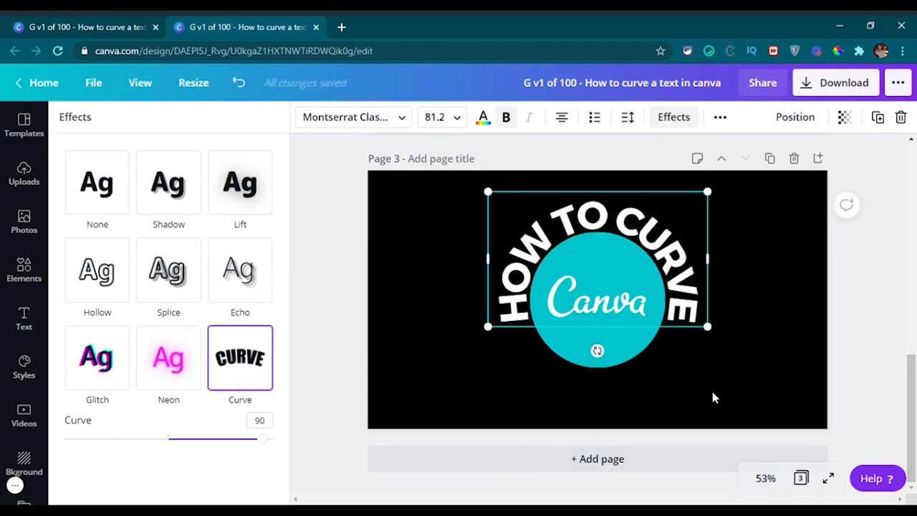
click(515, 398)
click(667, 368)
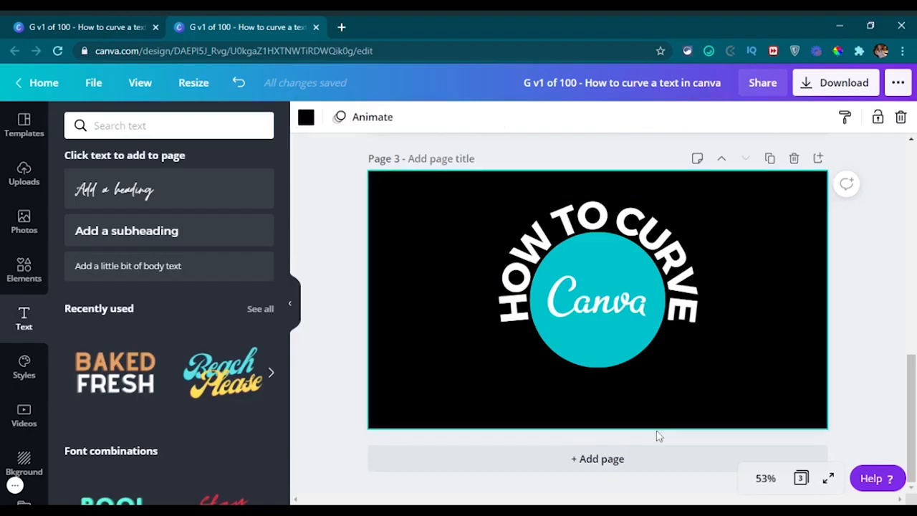
Reverse the HOW TO CURVE text's bend to a curve of -67 and move the text beneath the Canva logo.
click(613, 226)
click(673, 117)
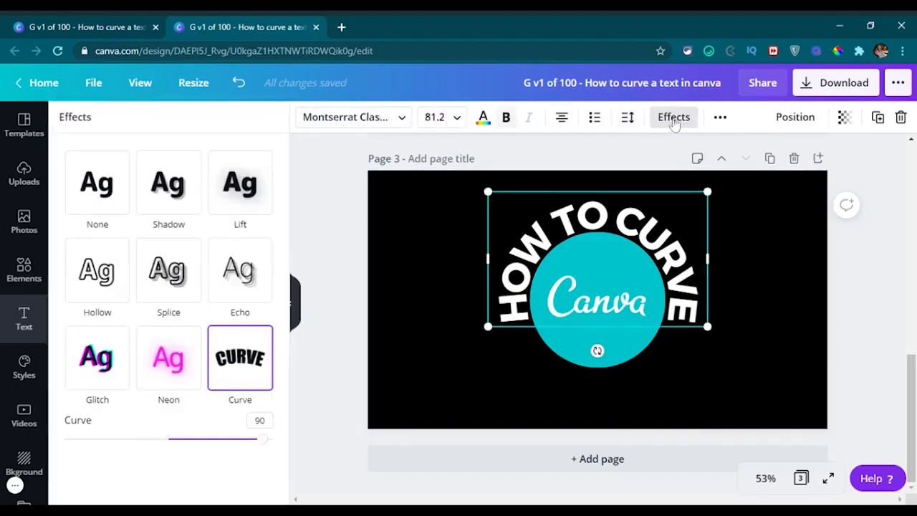
drag(263, 438, 140, 439)
drag(611, 183, 610, 366)
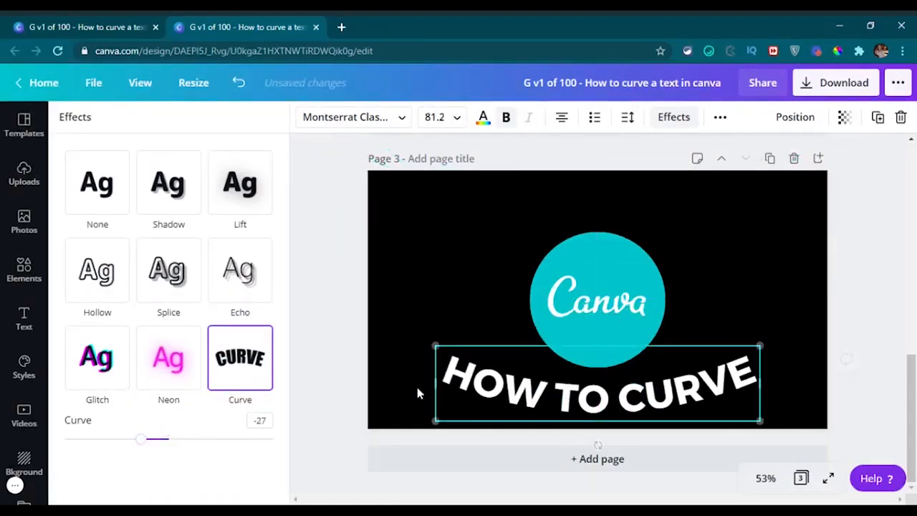
drag(143, 443, 99, 442)
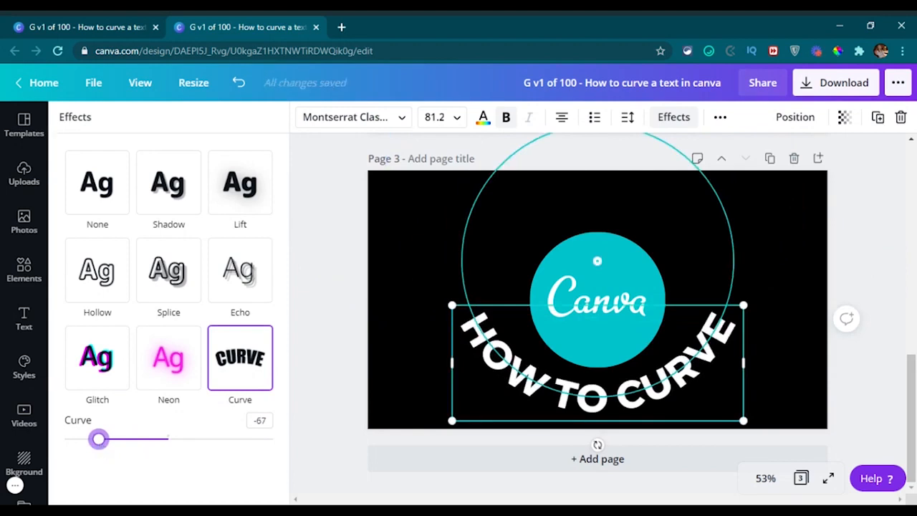
Bend the HOW TO CURVE text into an upward arch with a curve of 89 and centre it around the logo's upper half.
drag(99, 438, 237, 447)
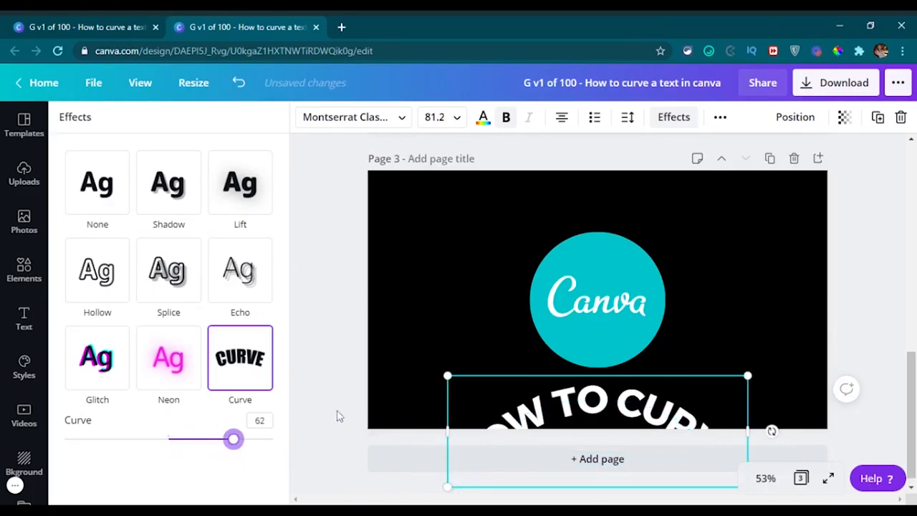
drag(577, 406, 581, 212)
drag(233, 438, 260, 442)
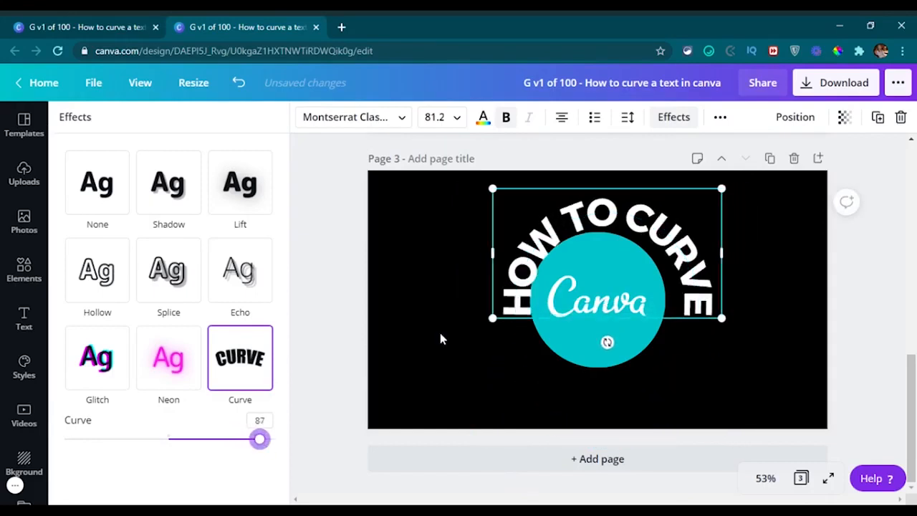
mouse_move(664, 217)
mouse_down()
mouse_move(641, 219)
mouse_move(655, 222)
mouse_up()
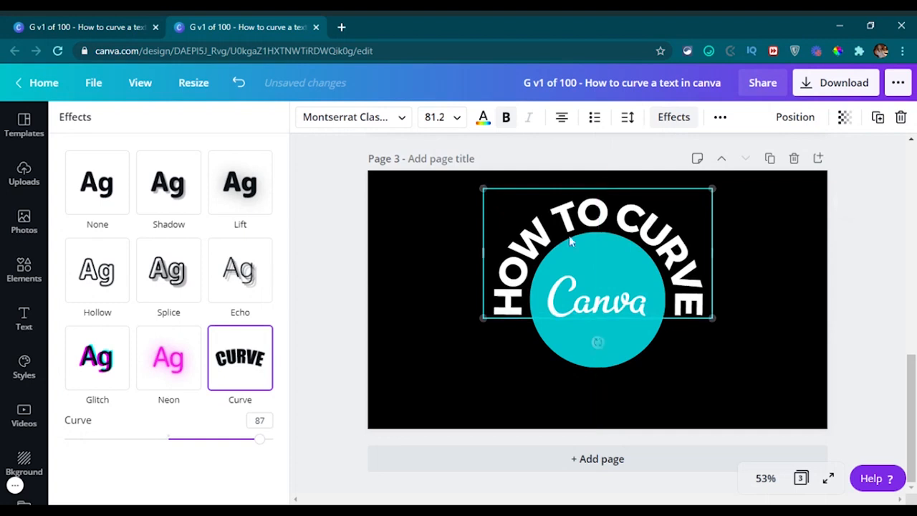
drag(260, 442, 262, 443)
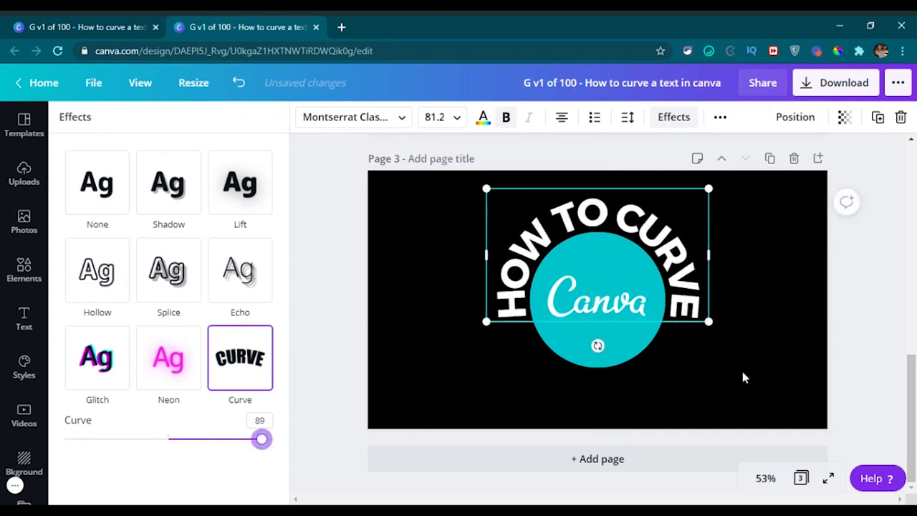
click(701, 365)
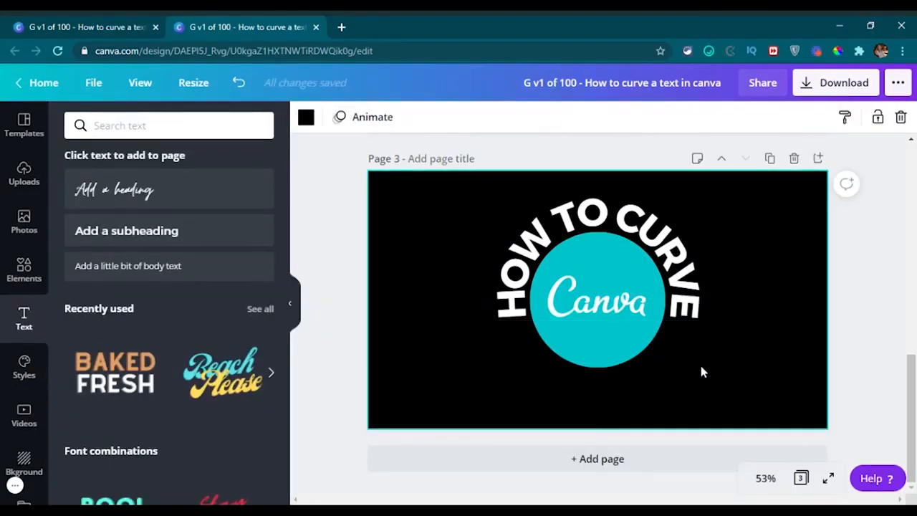
drag(615, 213, 608, 213)
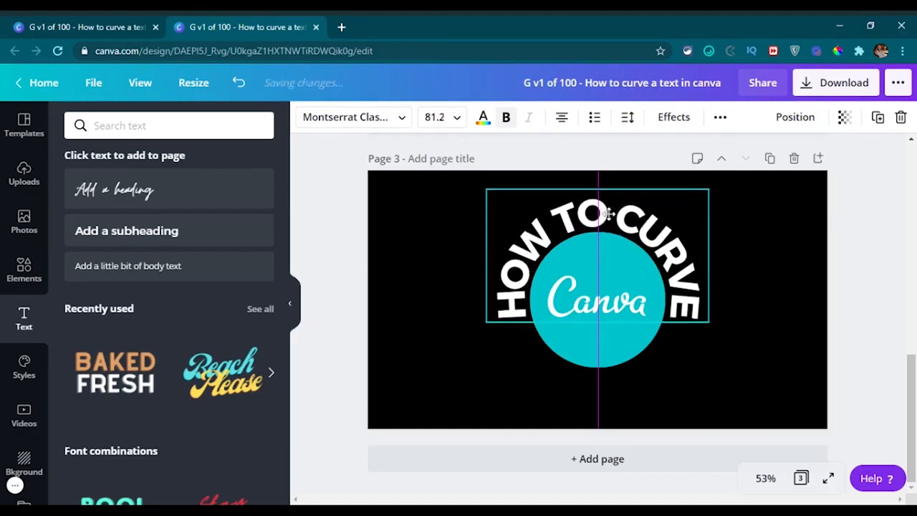
click(722, 387)
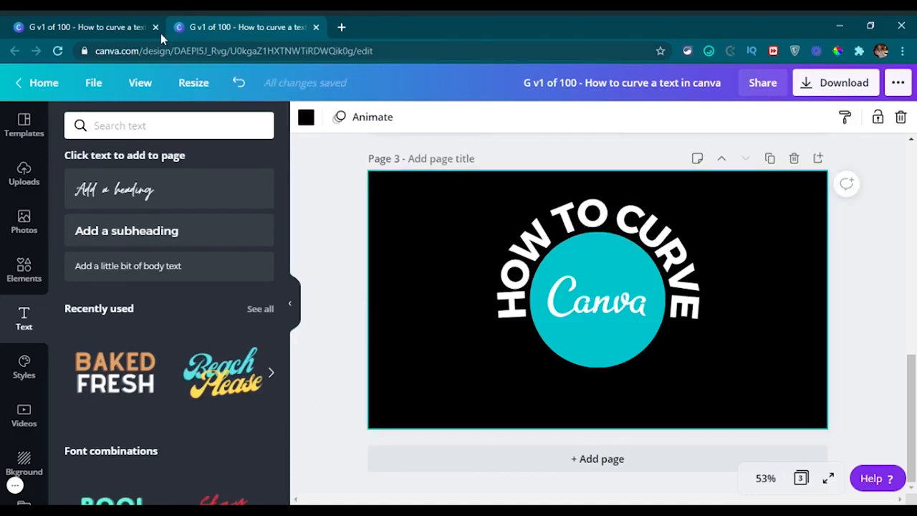
Check the wording in the reference design's tab, and add a body text reading A TEXT IN CANVA to page 3.
click(90, 31)
click(470, 401)
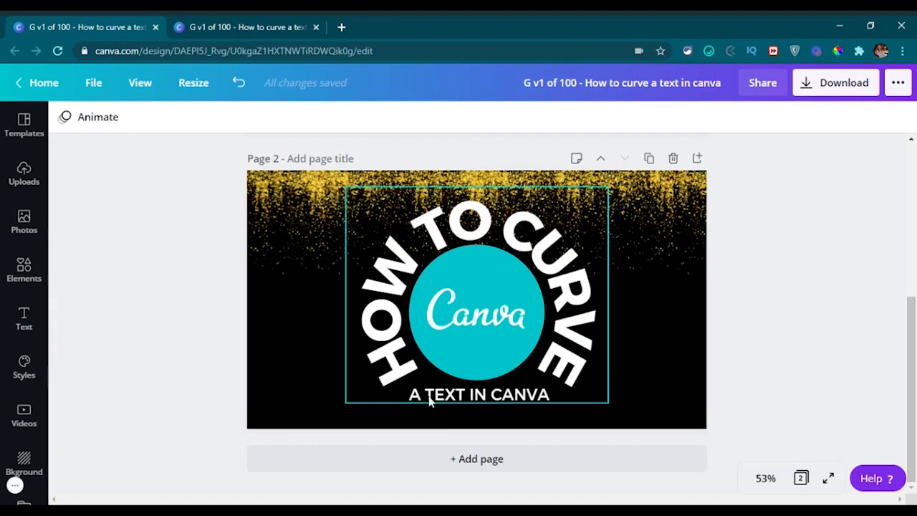
click(256, 23)
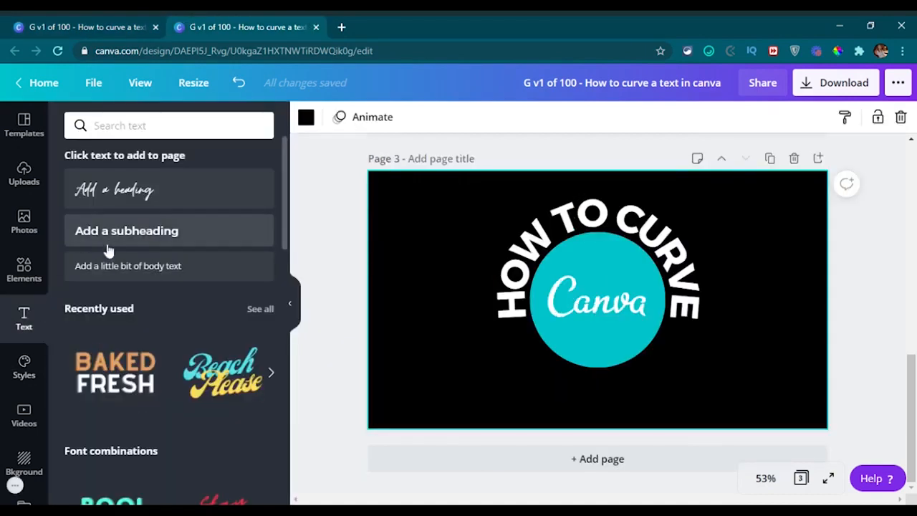
click(123, 268)
drag(558, 295, 407, 283)
text(TEXT)
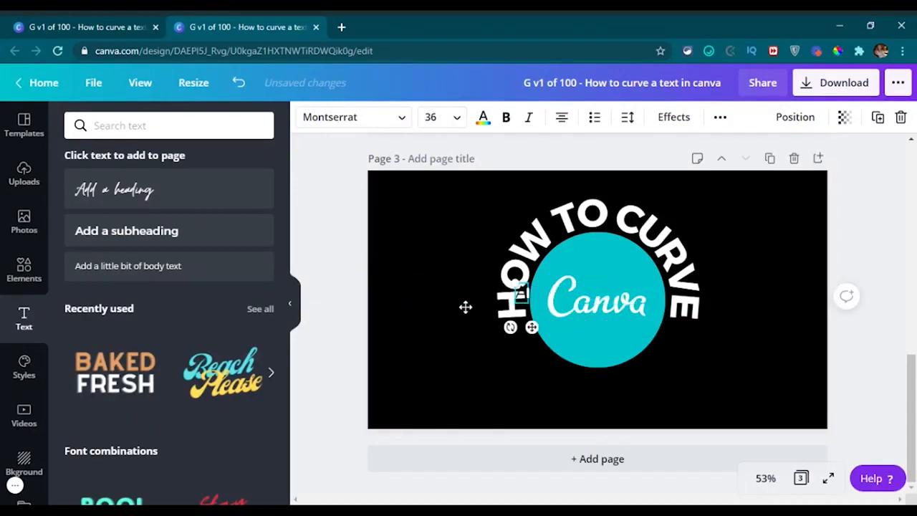
text(CANVA)
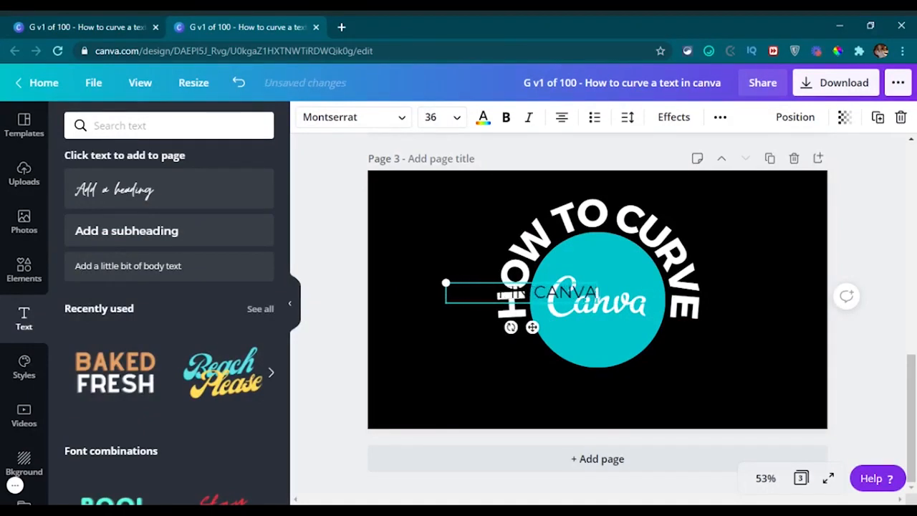
Make the A TEXT IN CANVA line white and bold and centre it beneath the Canva logo.
key(ctrl+a)
click(483, 117)
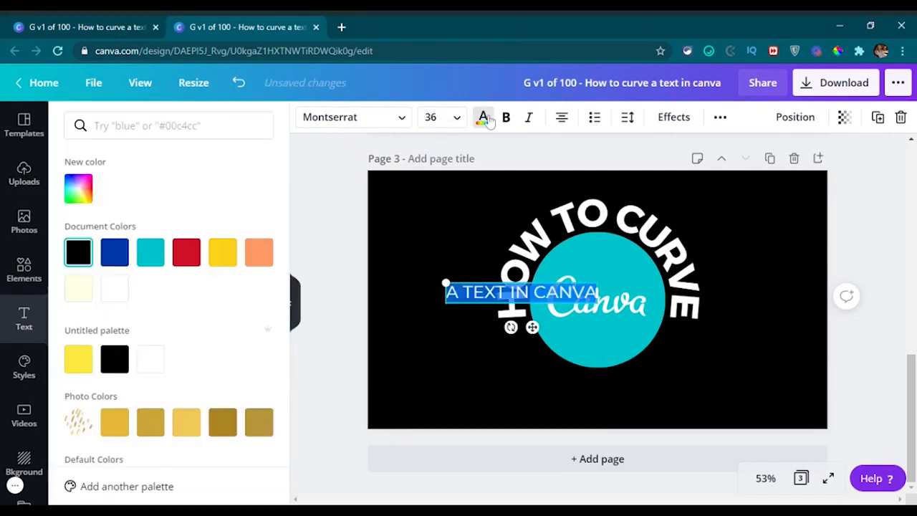
click(77, 301)
click(115, 288)
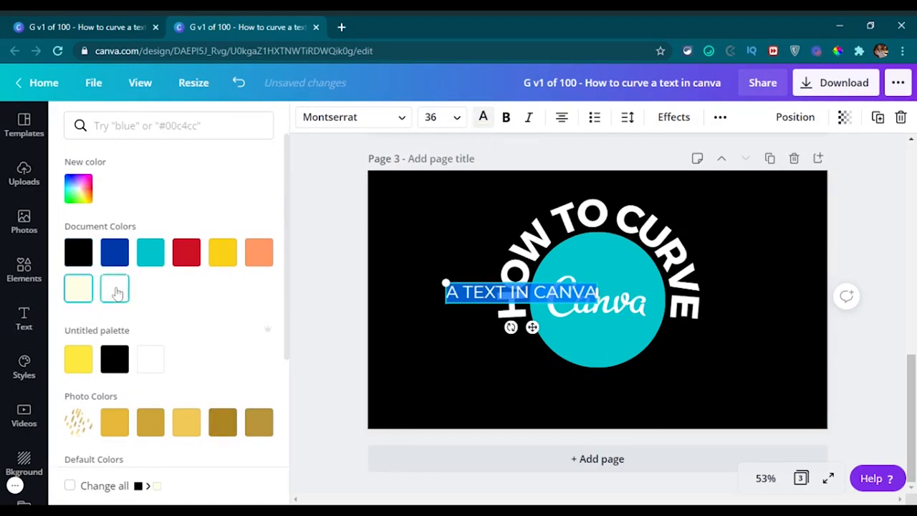
click(506, 119)
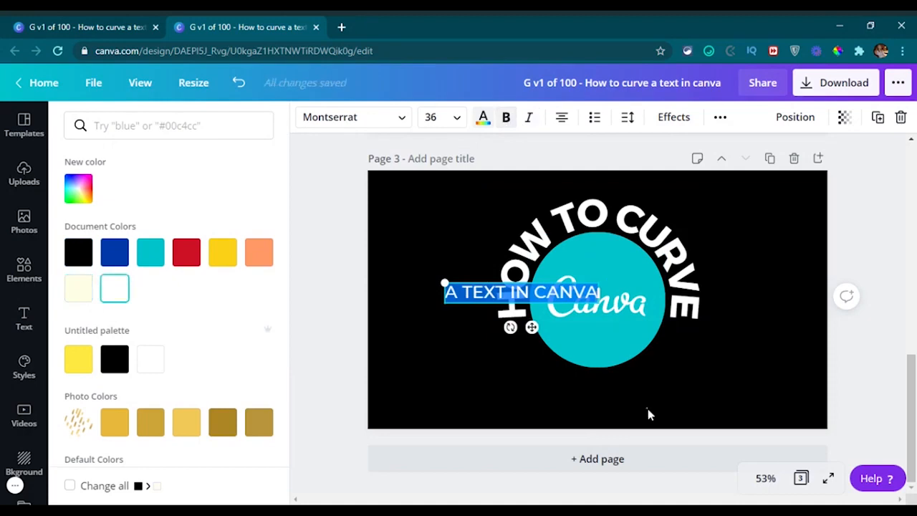
click(419, 368)
drag(488, 290, 565, 385)
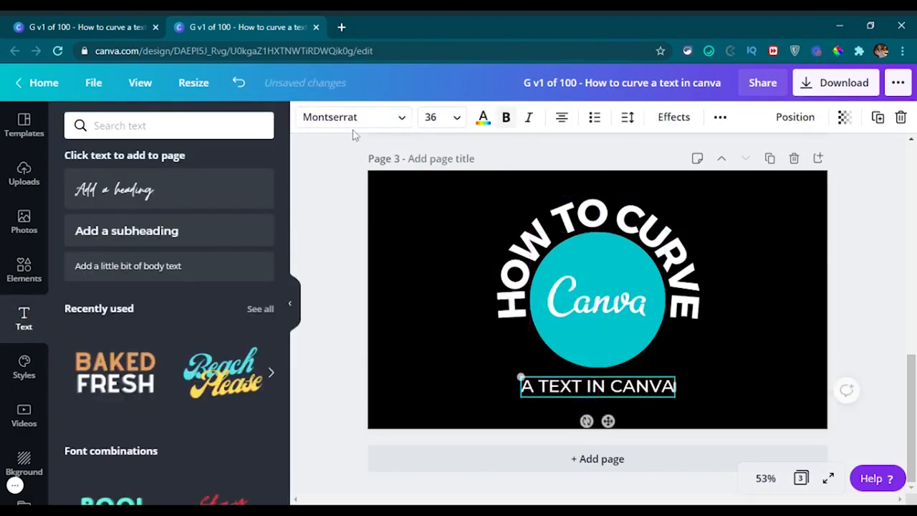
Compare with the reference design's heading, then enlarge the HOW TO CURVE text to about size 115 and centre it around the logo.
click(115, 21)
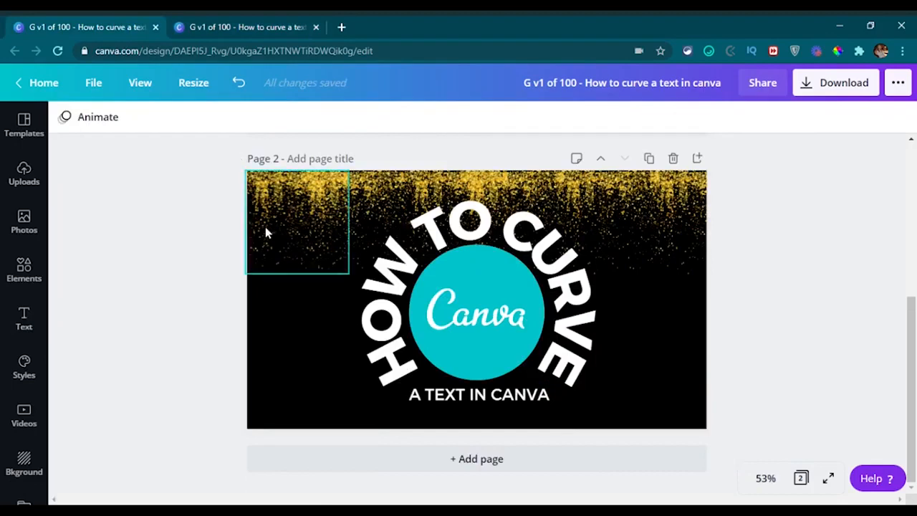
click(562, 290)
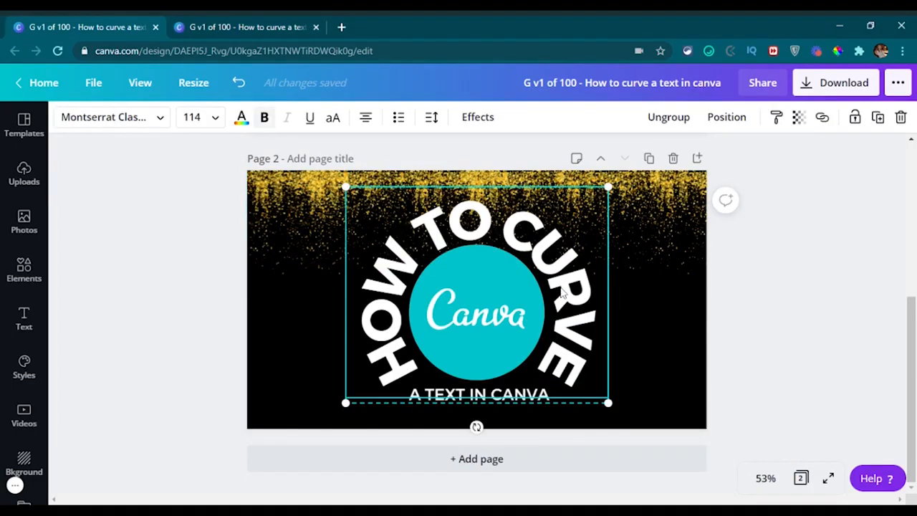
click(222, 26)
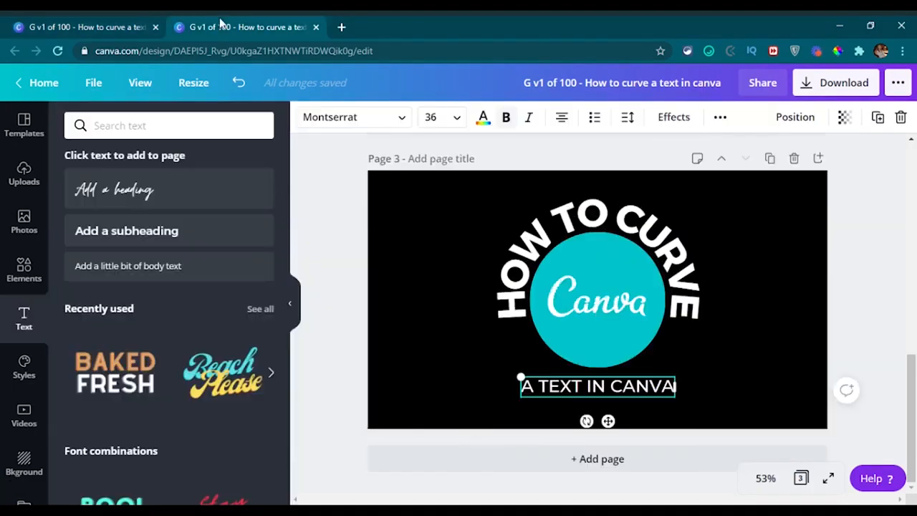
click(633, 228)
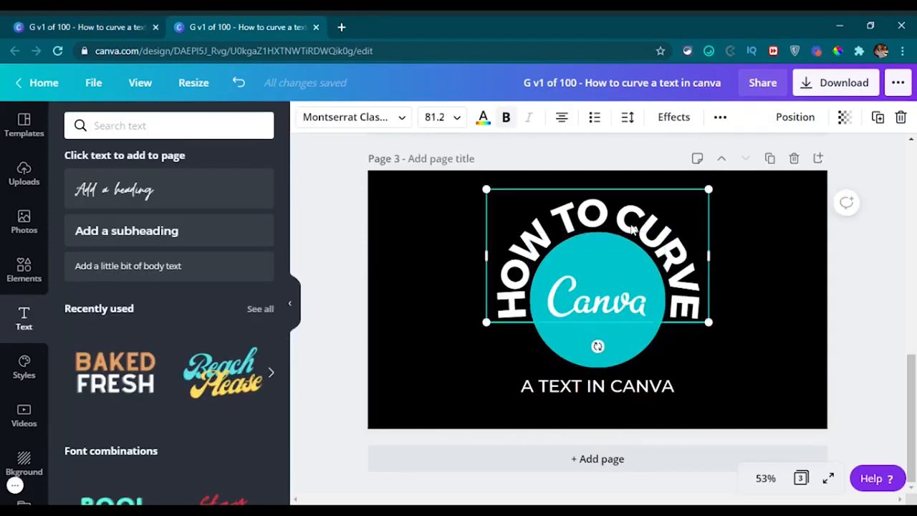
drag(707, 324, 778, 415)
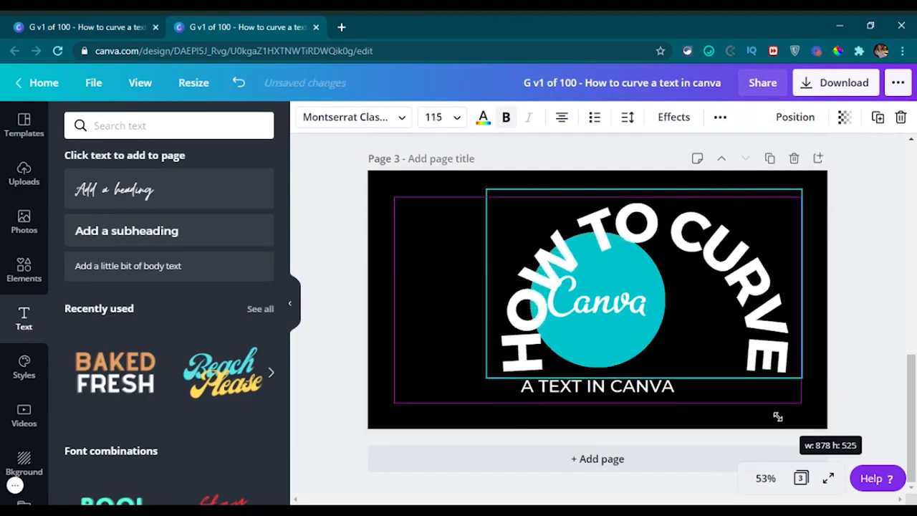
drag(760, 287, 715, 269)
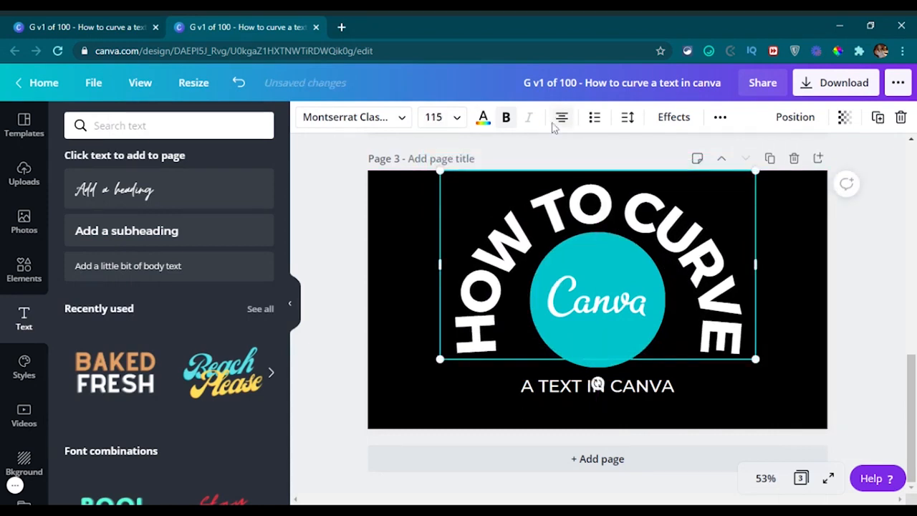
Increase the HOW TO CURVE text's curve to 100 and set its font size to 114.
click(673, 118)
drag(261, 440, 294, 446)
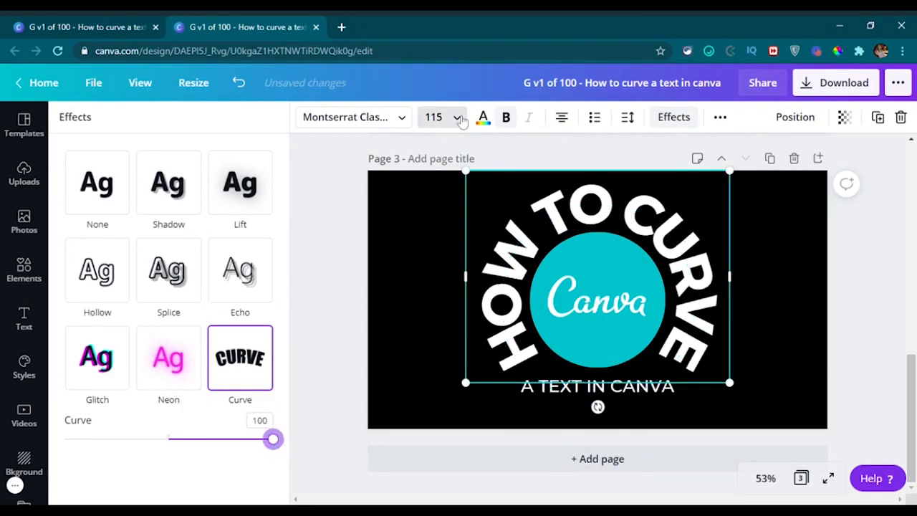
click(434, 117)
text(1)
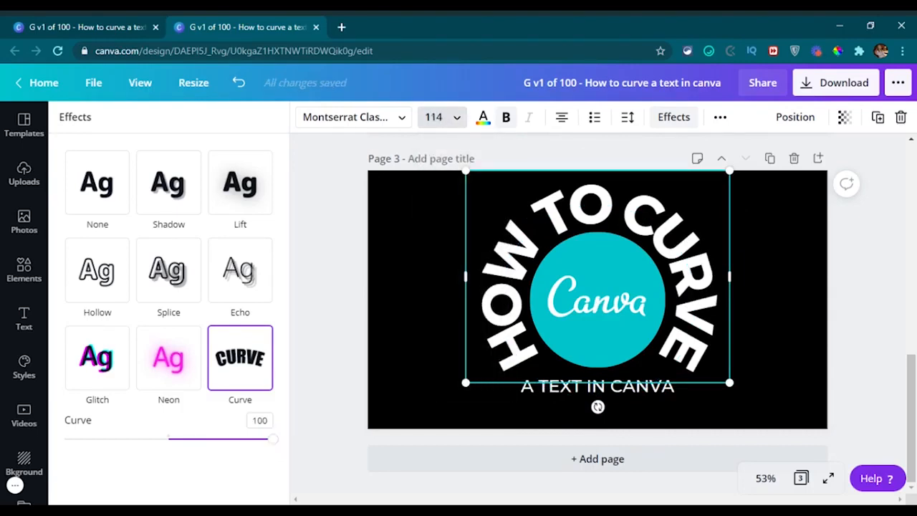
text(14)
key(Return)
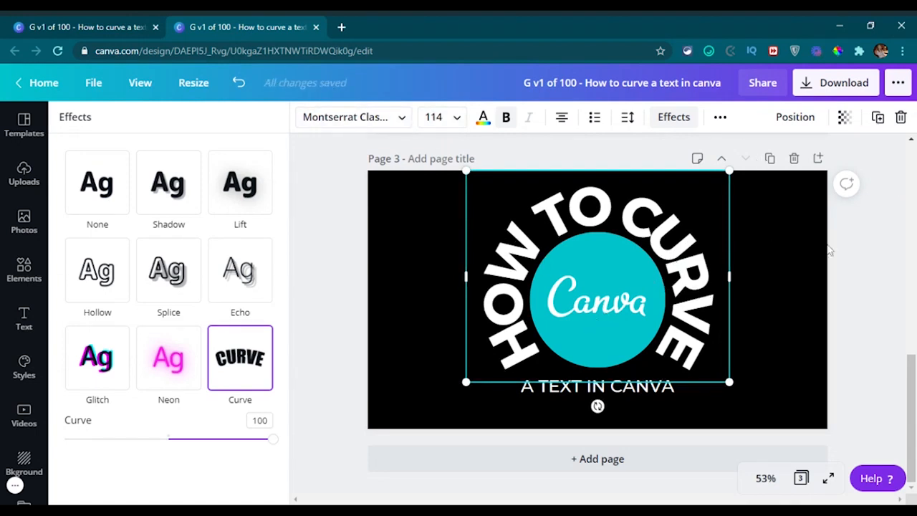
Send the HOW TO CURVE text backward so it sits behind the Canva logo.
click(620, 259)
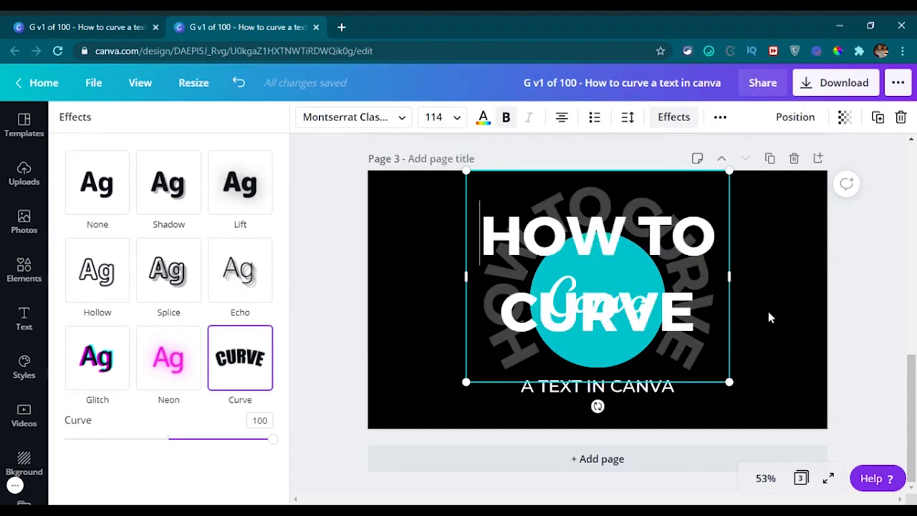
click(767, 311)
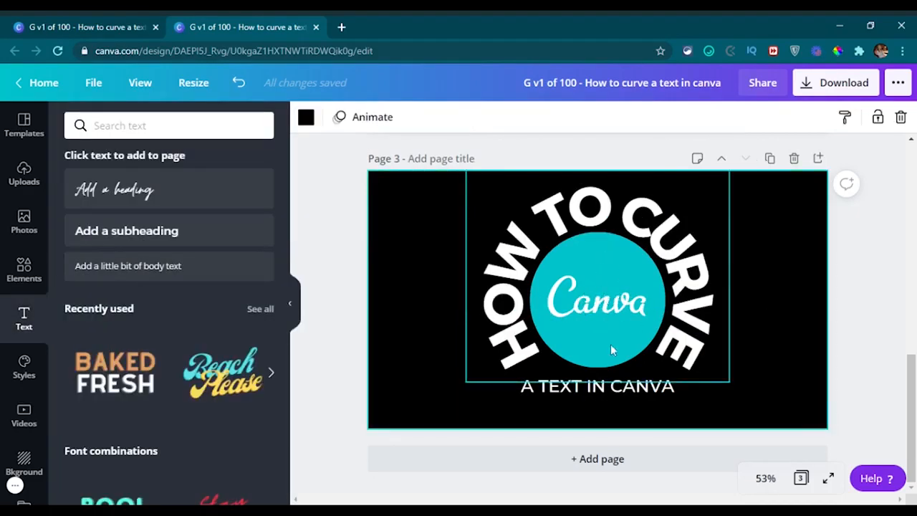
click(582, 266)
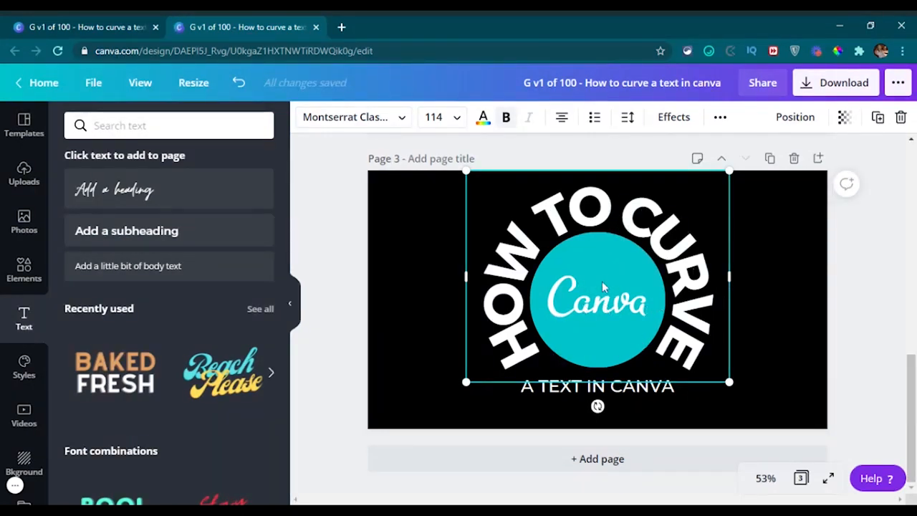
click(795, 117)
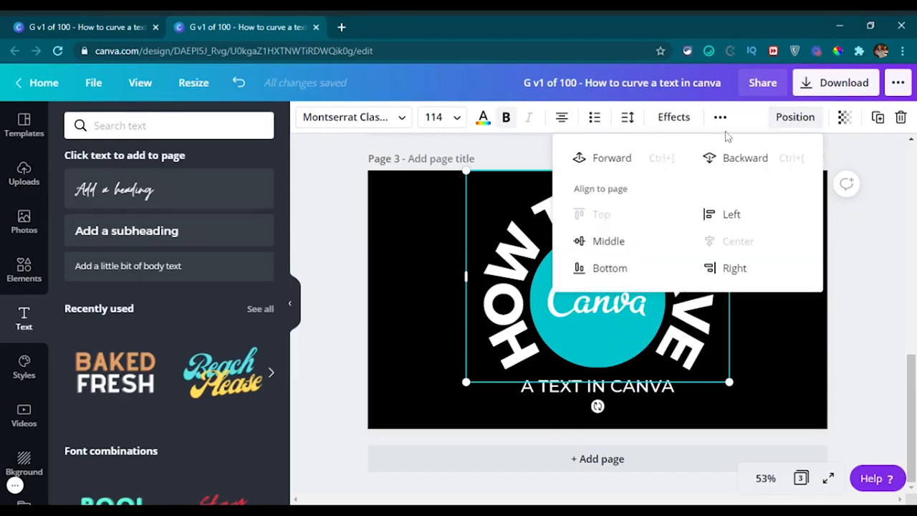
click(743, 161)
click(787, 366)
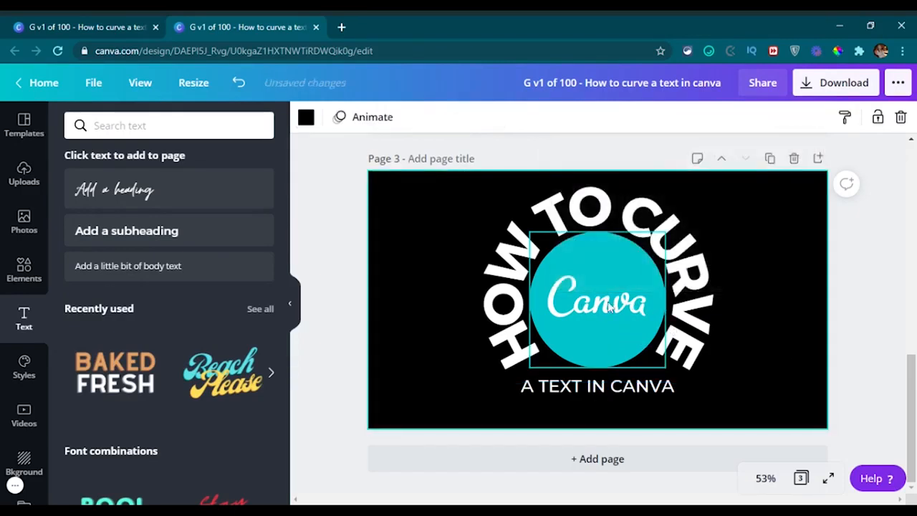
Enlarge the round Canva logo to about 402 by 402 and centre it on the page.
click(595, 306)
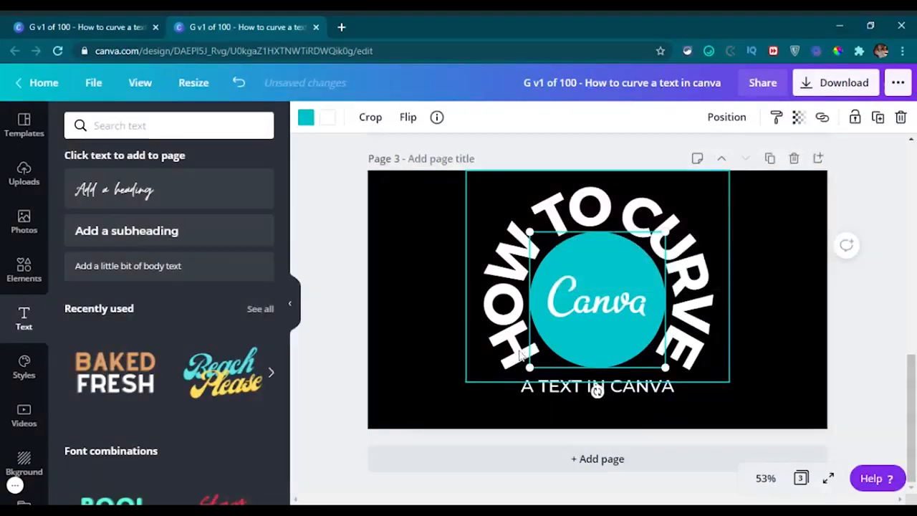
drag(525, 369, 520, 377)
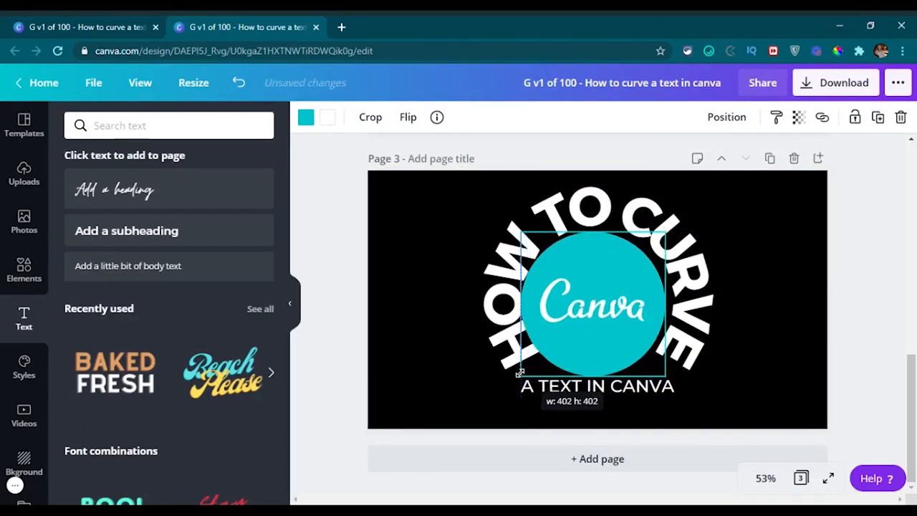
drag(580, 331, 594, 321)
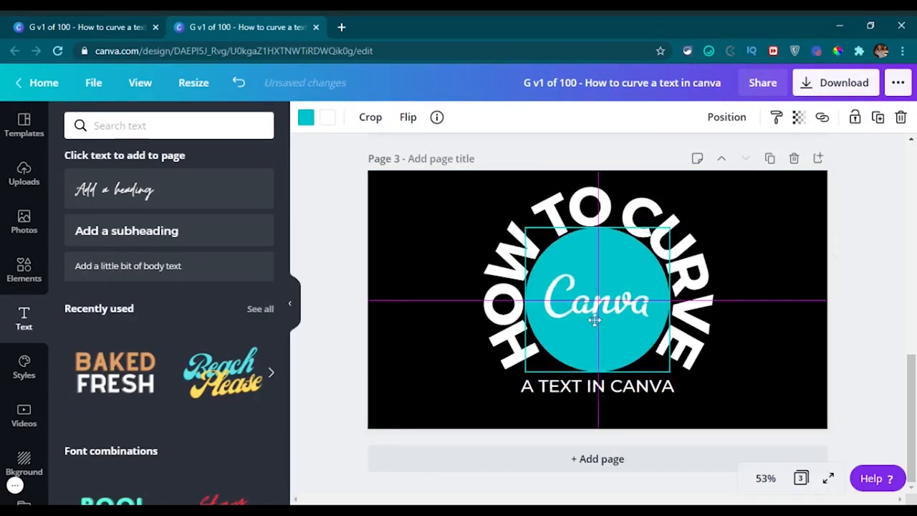
click(745, 403)
Move the A TEXT IN CANVA line slightly up, closer to the logo's lower edge.
click(593, 389)
drag(593, 388, 593, 382)
click(737, 391)
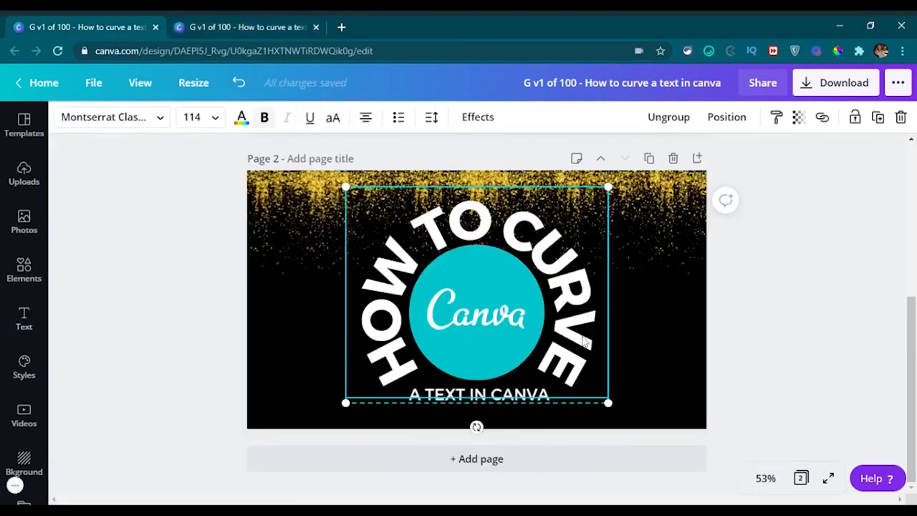
Group the HOW TO CURVE text, Canva logo and A TEXT IN CANVA line, and move the group slightly down the page.
click(237, 25)
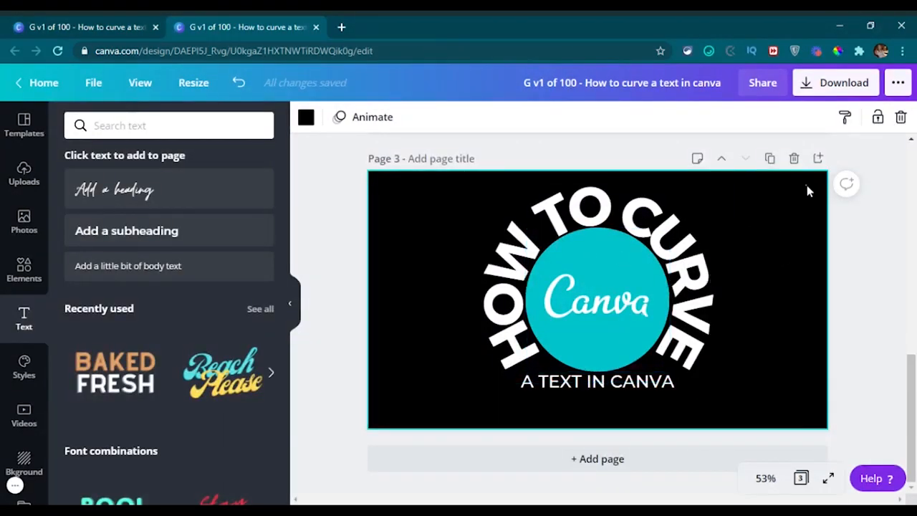
drag(806, 184, 440, 445)
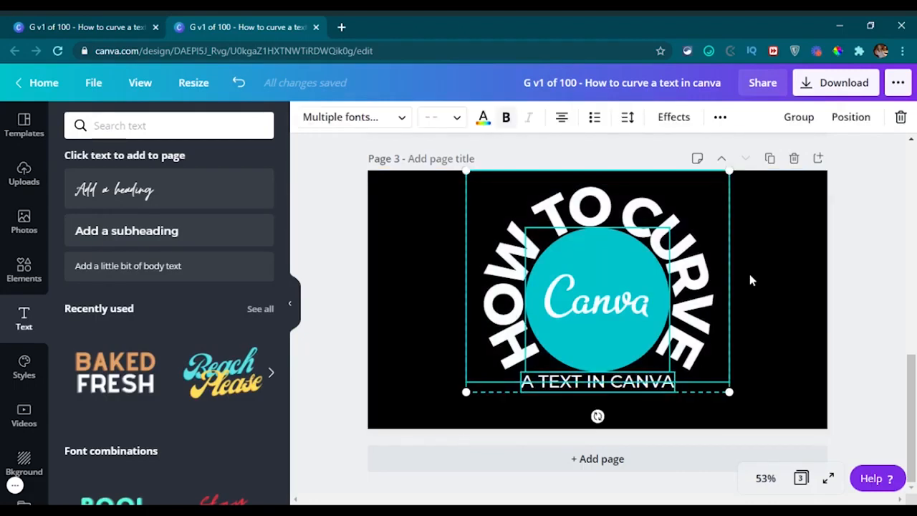
click(798, 118)
click(791, 309)
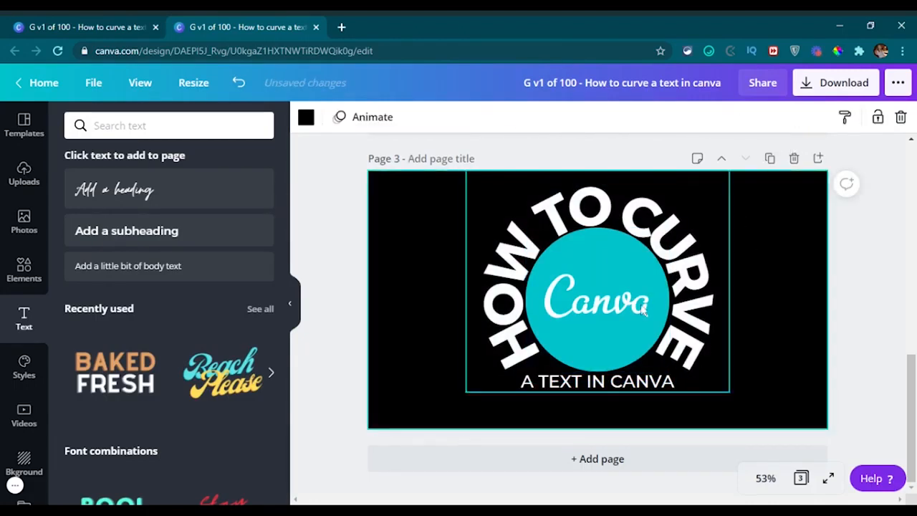
mouse_move(594, 294)
mouse_down()
mouse_move(592, 315)
mouse_move(593, 305)
mouse_up()
click(818, 293)
Search the elements library for sprinkles and browse the graphics offered.
click(85, 29)
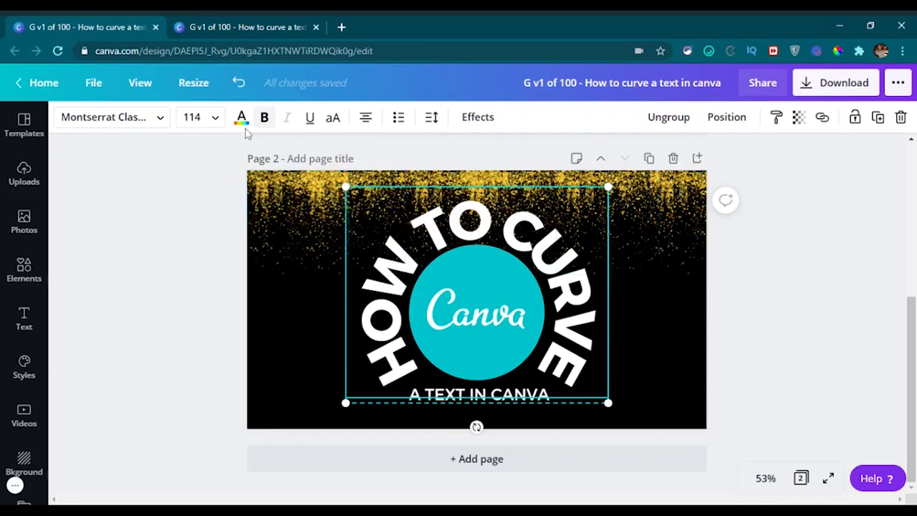
click(194, 27)
click(24, 271)
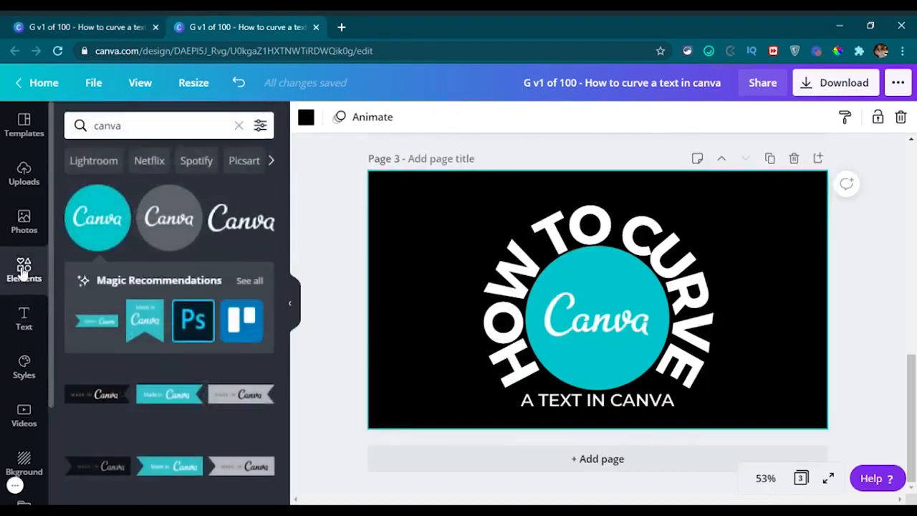
click(239, 125)
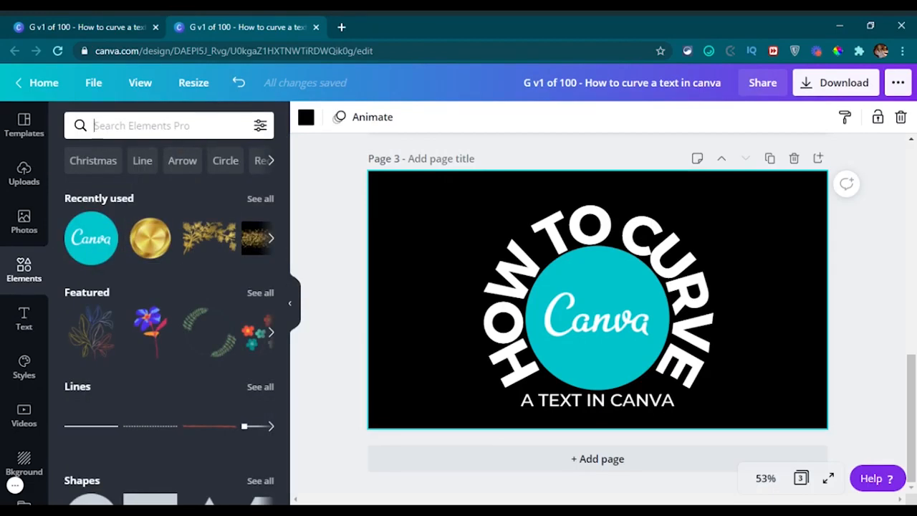
text(sp)
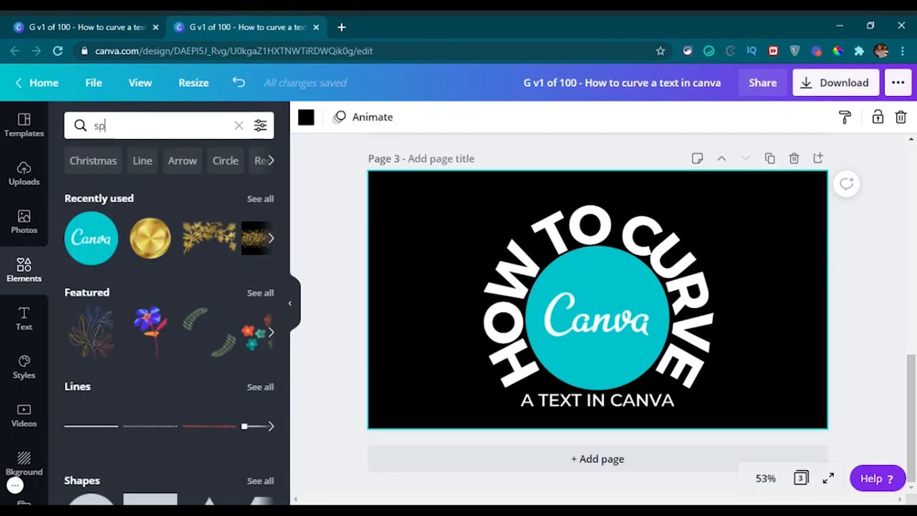
key(BackSpace)
key(BackSpace)
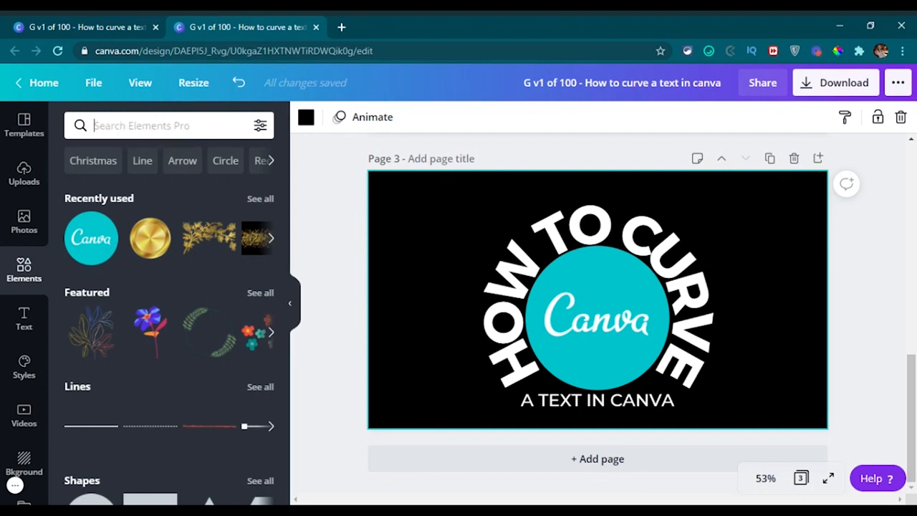
text(sp)
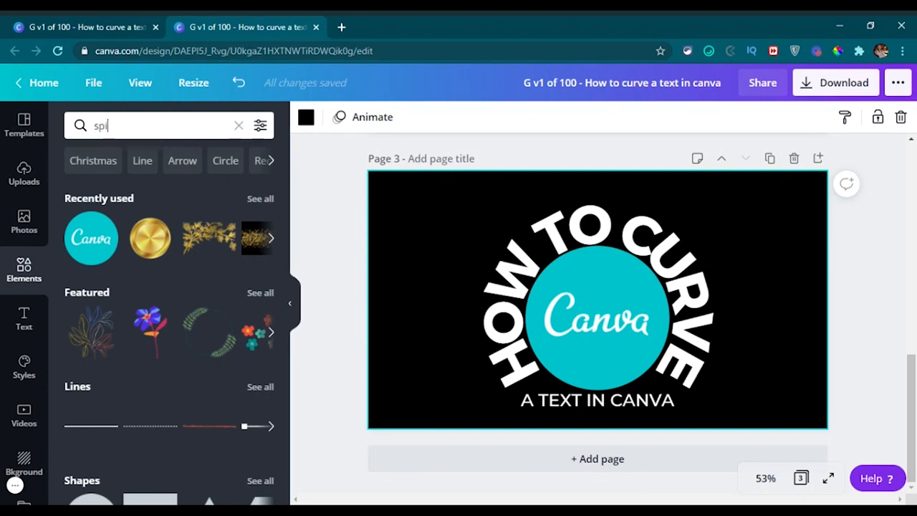
text(rinkles)
key(Return)
scroll(143, 297, down, 2)
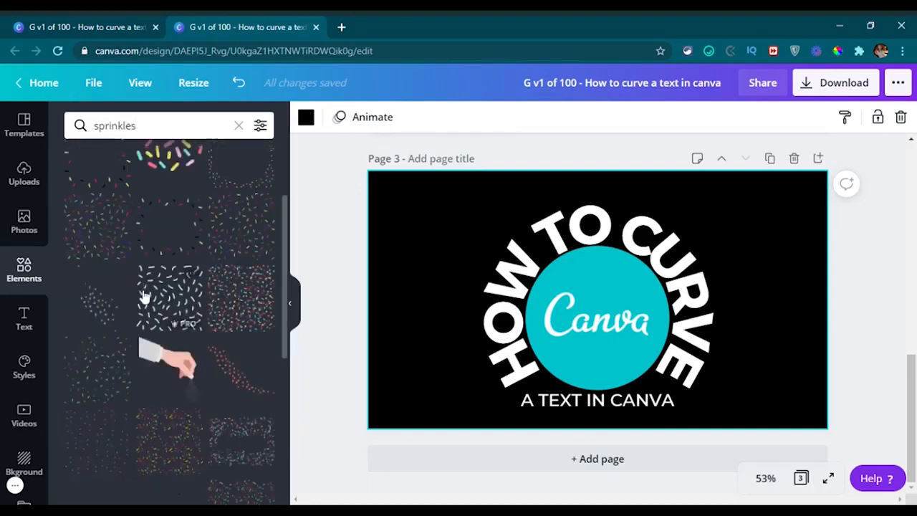
scroll(143, 288, up, 2)
click(239, 126)
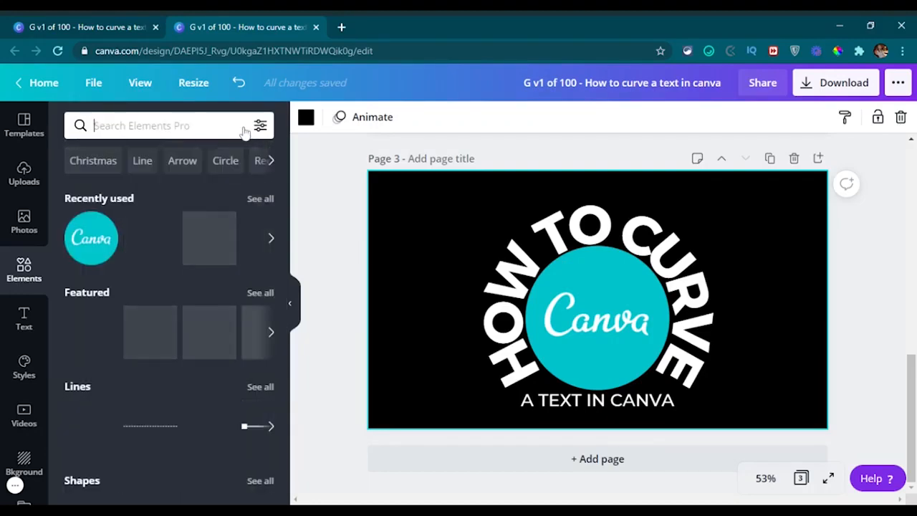
Find the falling gold glitter graphic with the search "gold dust" and place it in the page's upper-right corner.
text(gold dust)
key(Return)
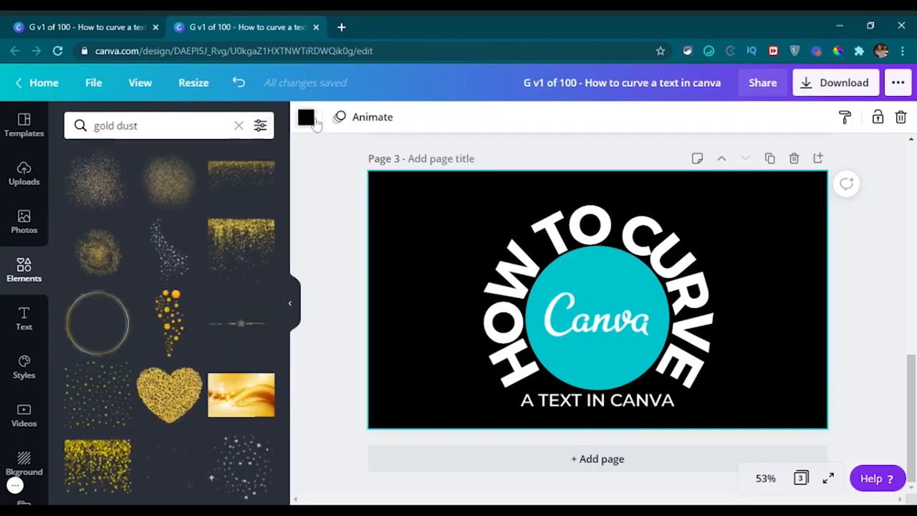
click(229, 248)
drag(597, 269, 771, 195)
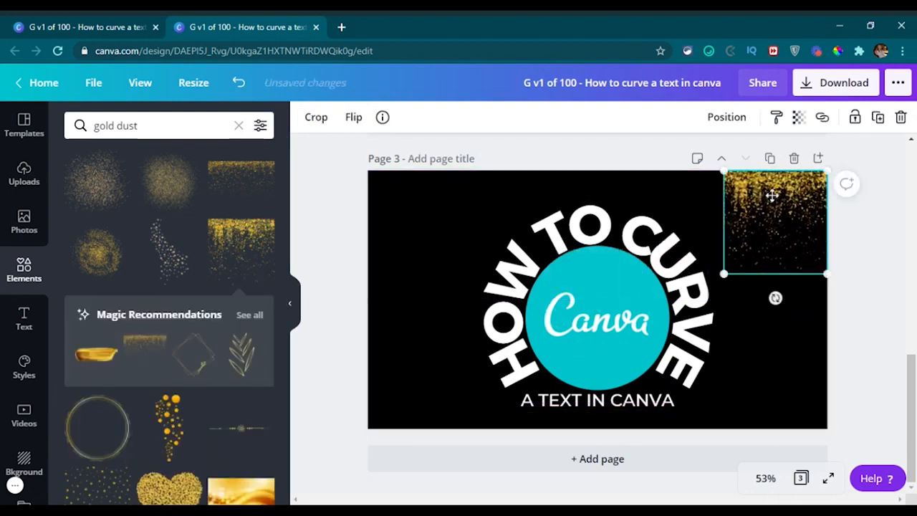
Duplicate the gold glitter graphic and place the copy directly beside the first, flush with the page's upper edge.
key(ctrl+d)
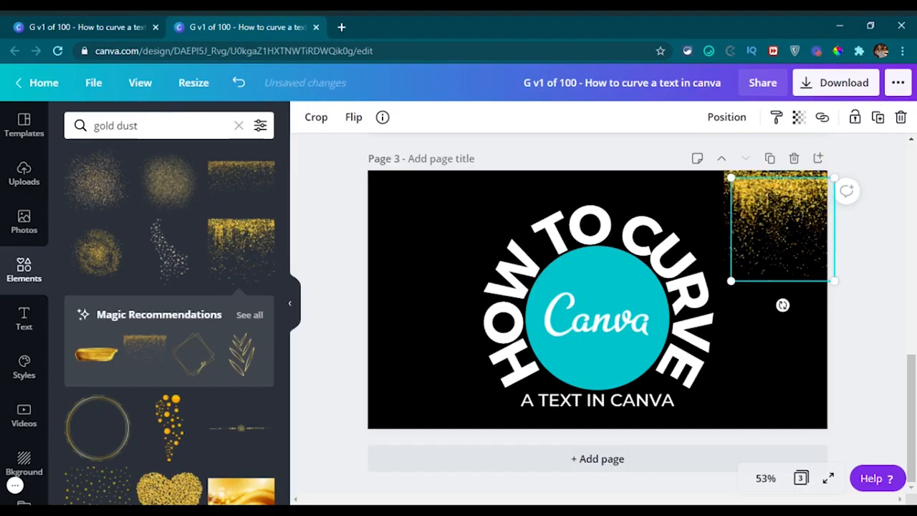
drag(771, 195, 666, 188)
right_click(745, 199)
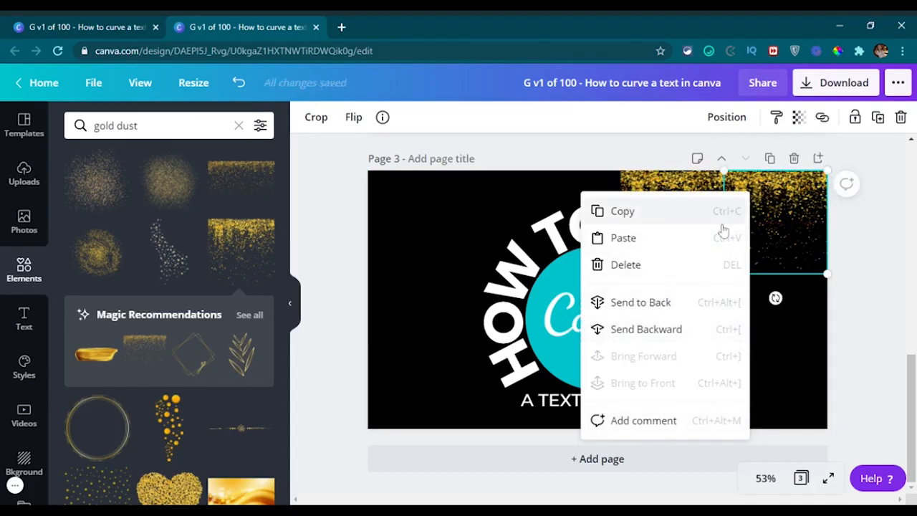
click(790, 228)
click(701, 212)
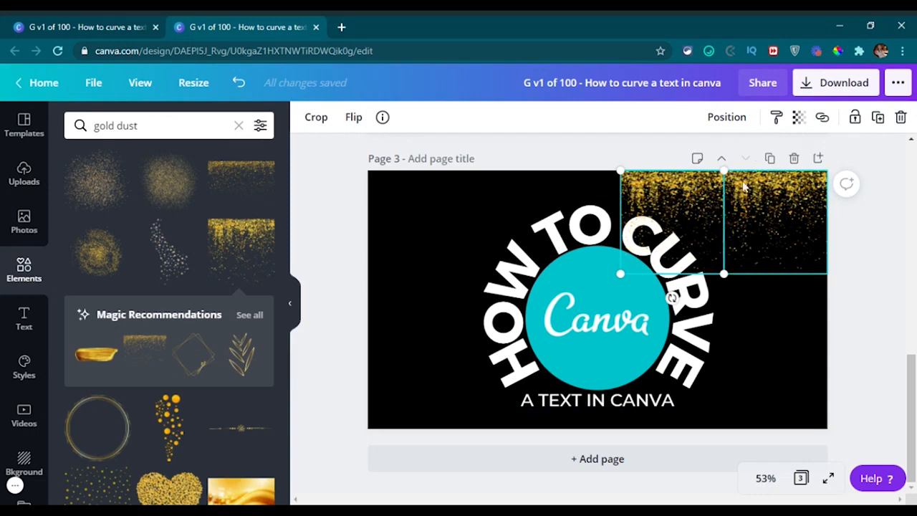
click(881, 255)
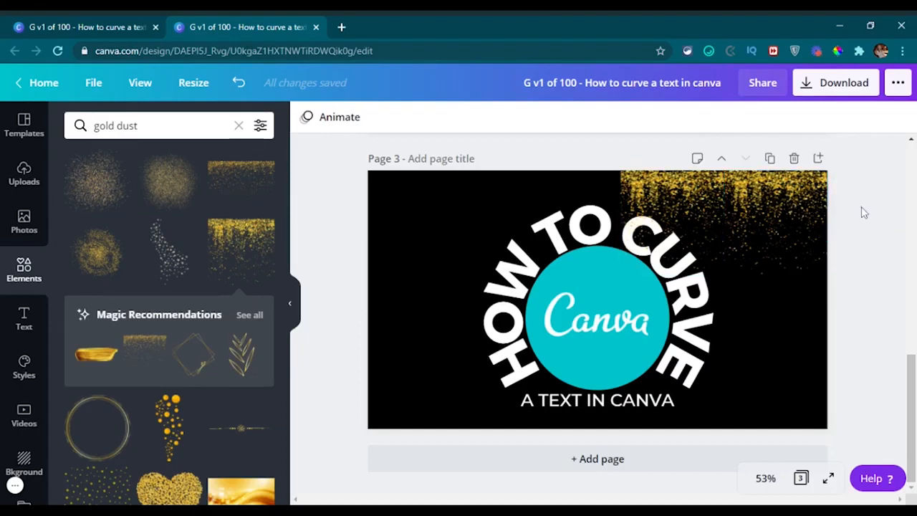
Lock the group holding the curved text, Canva logo and A TEXT IN CANVA line.
drag(861, 206, 715, 172)
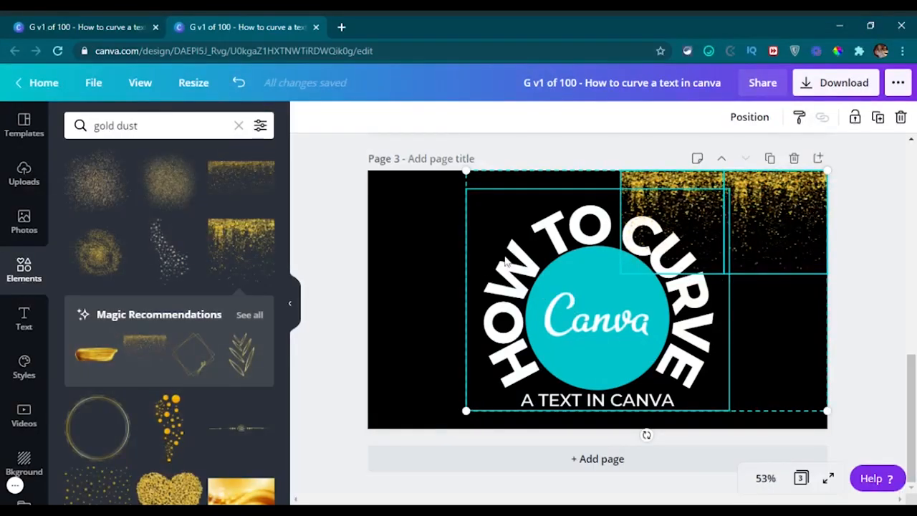
click(871, 296)
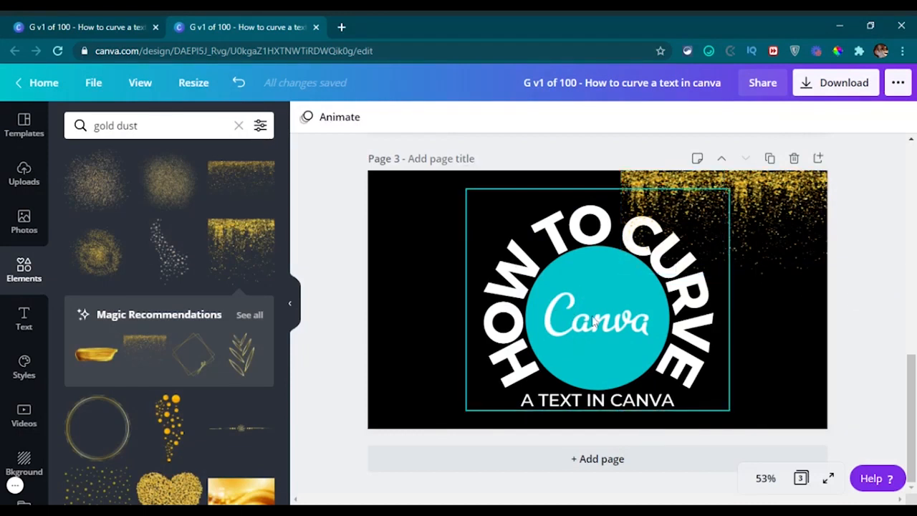
click(551, 326)
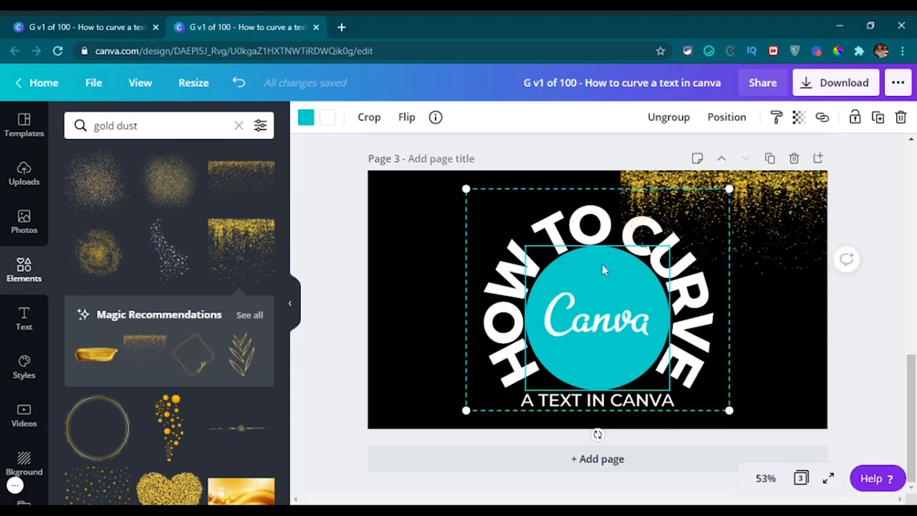
click(854, 116)
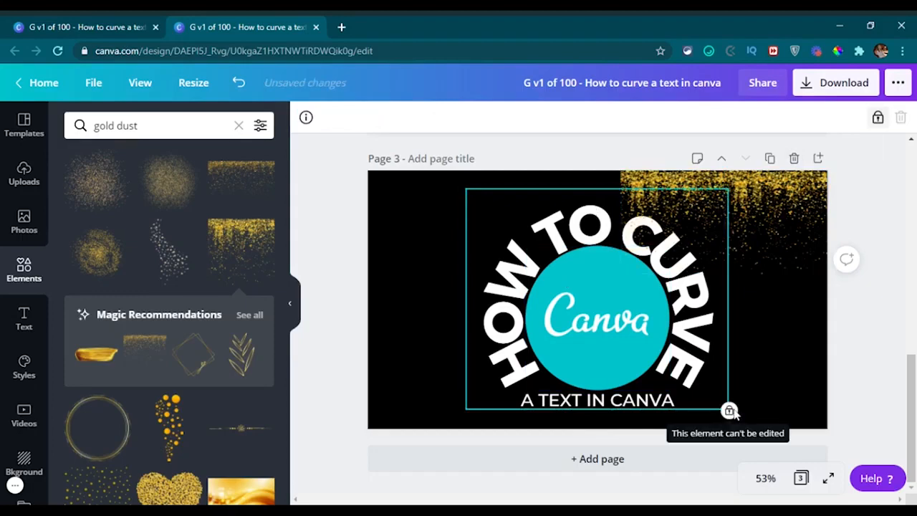
click(799, 292)
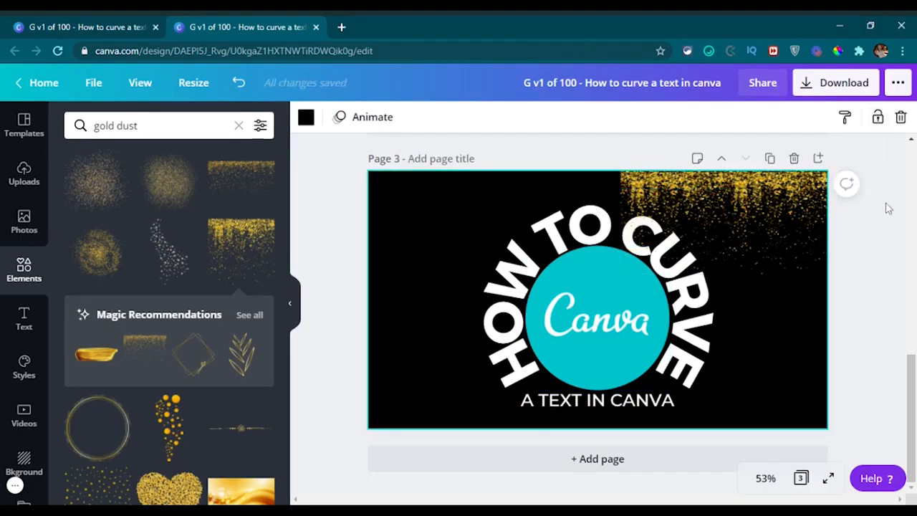
Duplicate the two glitter graphics together and place the copies along the left half of the page's upper edge.
drag(880, 209, 686, 202)
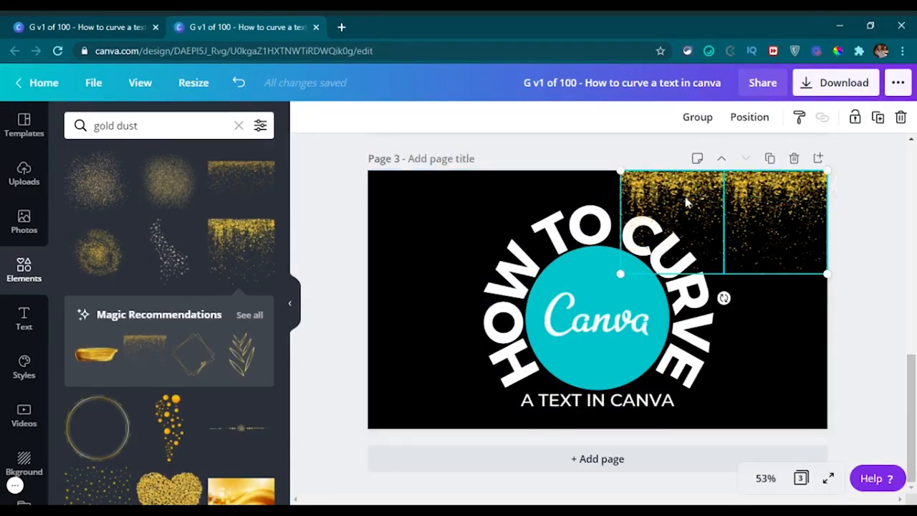
drag(763, 222, 351, 216)
click(780, 338)
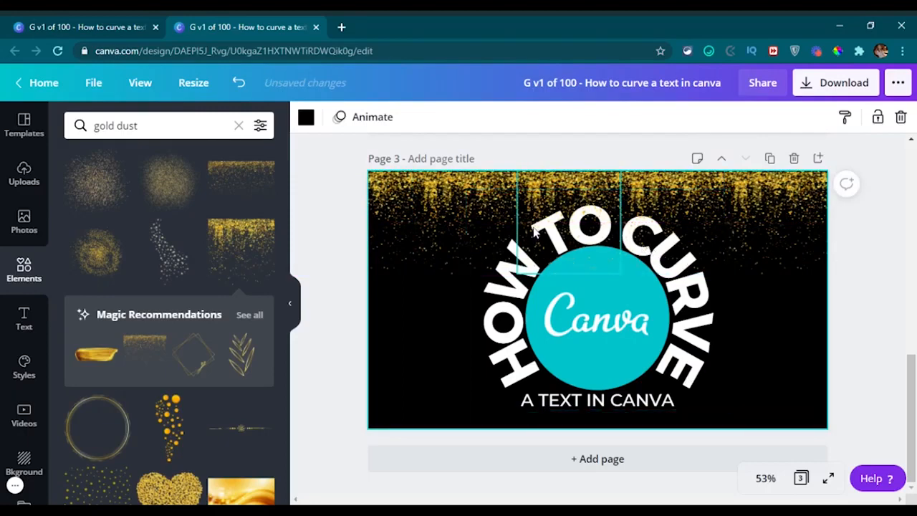
Send the two middle glitter graphics backward behind the HOW TO CURVE text and compare the page with the original thumbnail.
click(568, 189)
click(726, 117)
click(676, 157)
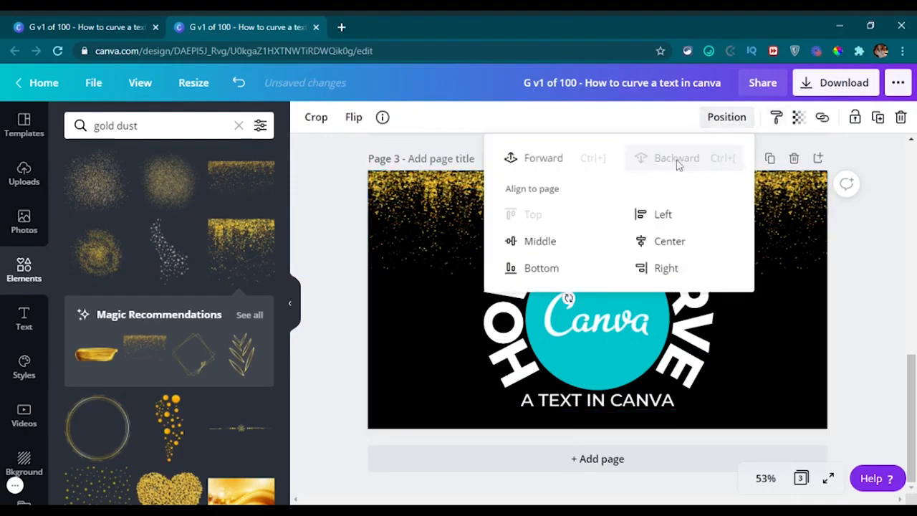
click(779, 340)
click(673, 272)
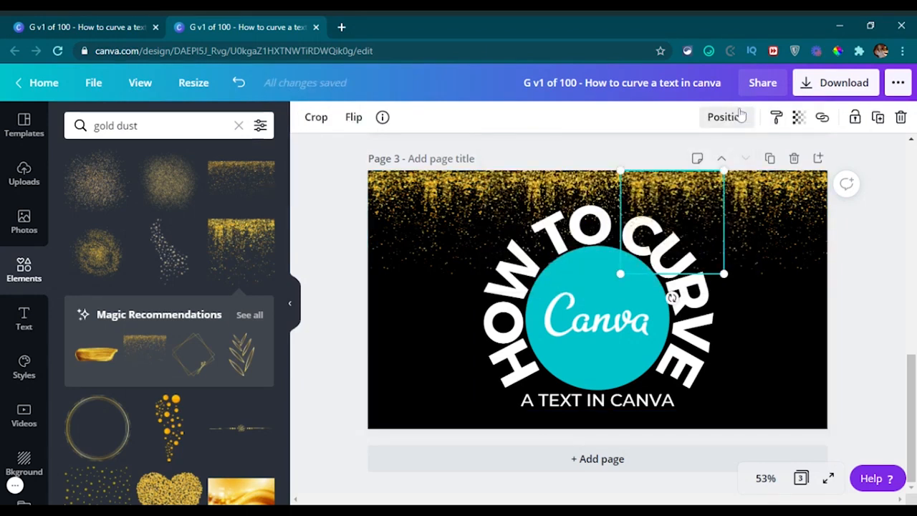
click(726, 117)
click(709, 165)
click(587, 407)
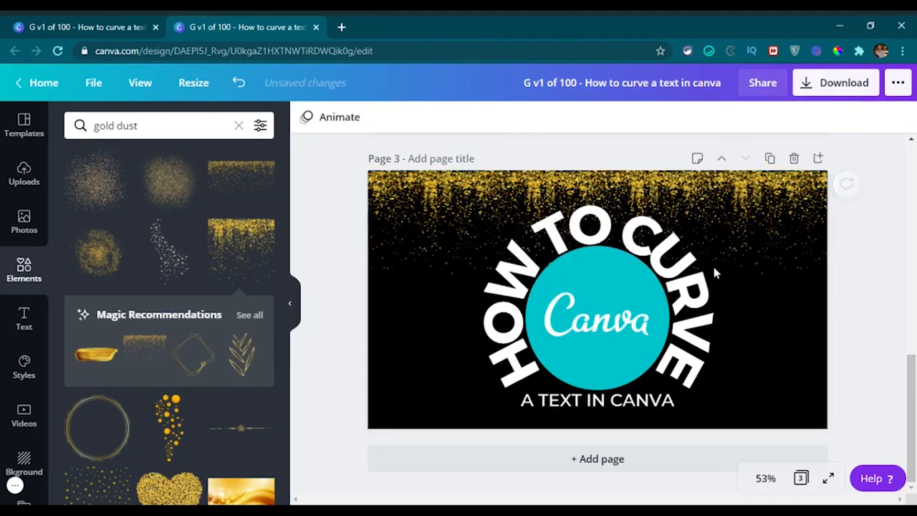
click(110, 23)
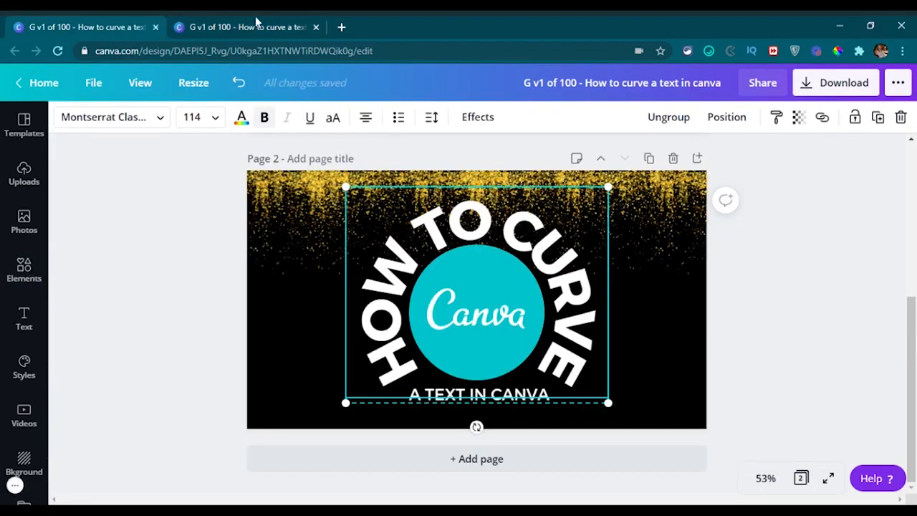
click(256, 25)
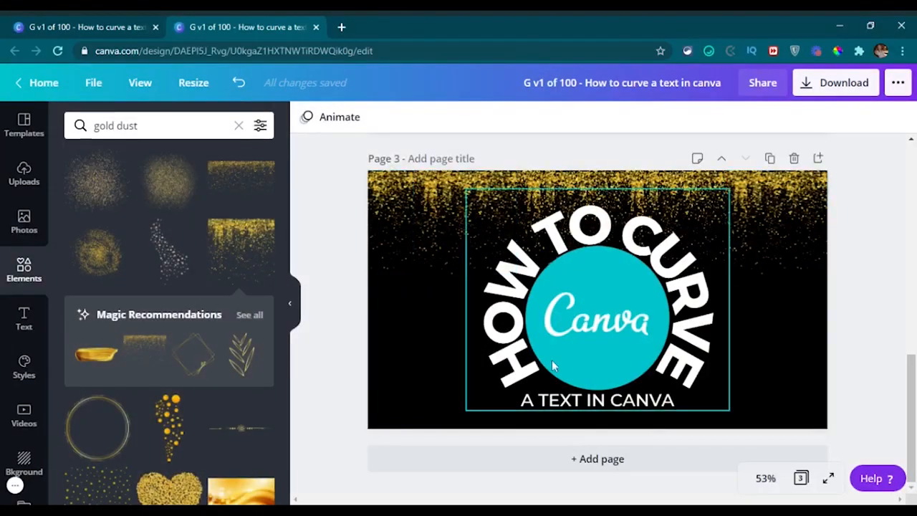